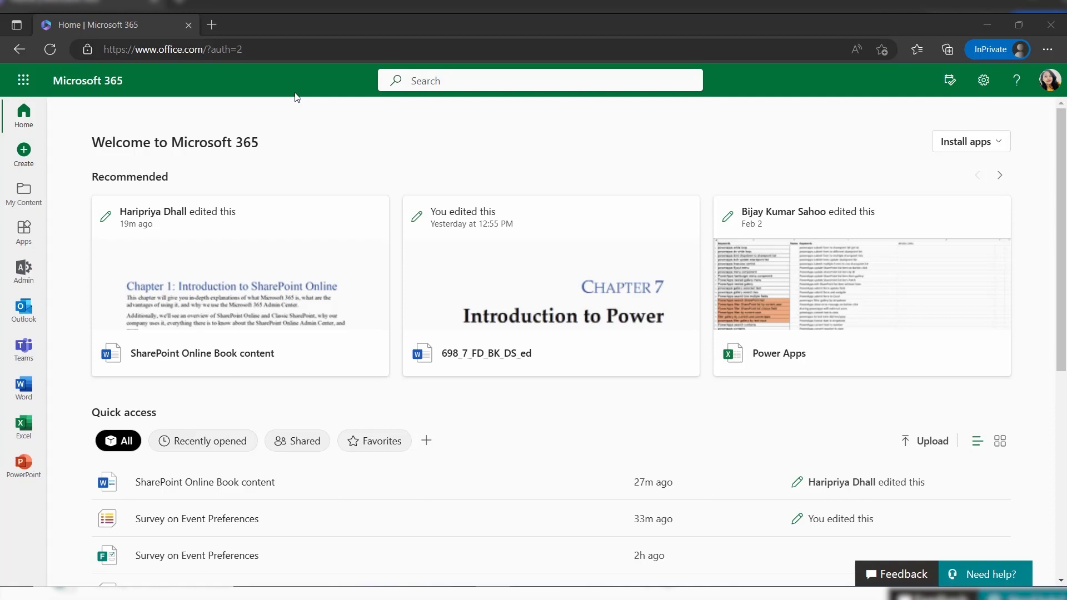
Open Forms, Power Automate and SharePoint each in a new tab from the app launcher
{"action": "left_click", "coordinate": [24, 83]}
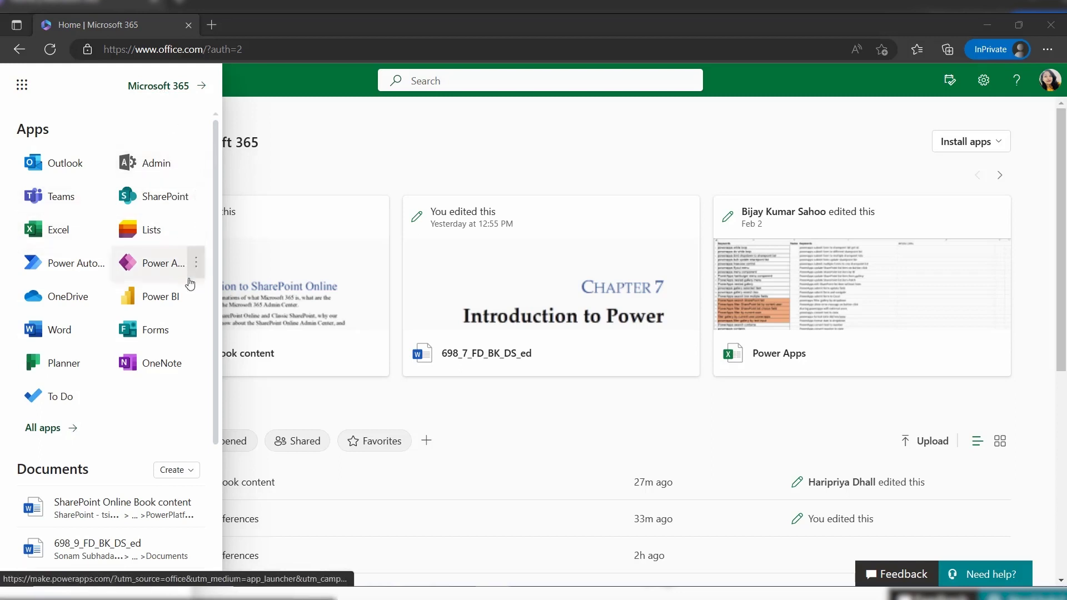
{"action": "left_click", "coordinate": [196, 329]}
{"action": "left_click", "coordinate": [216, 358]}
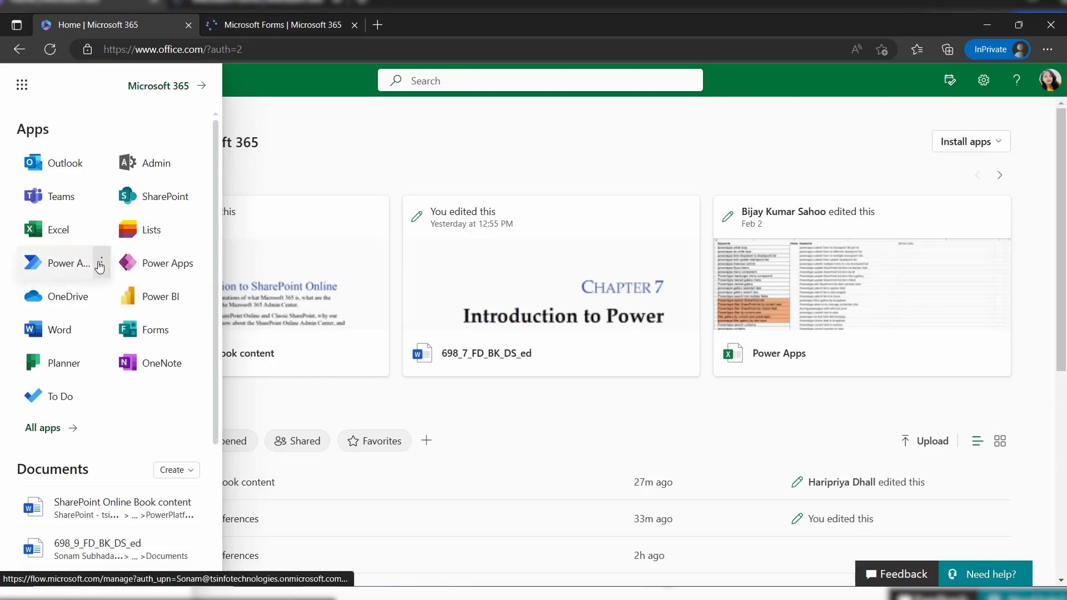
{"action": "left_click", "coordinate": [97, 271]}
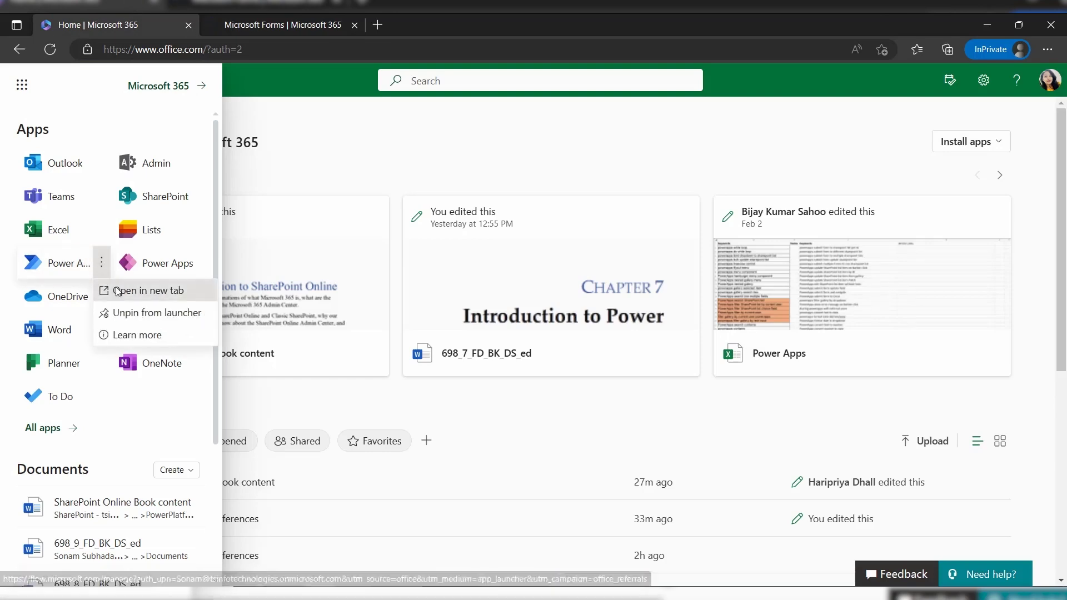
{"action": "left_click", "coordinate": [115, 286]}
{"action": "left_click", "coordinate": [153, 15]}
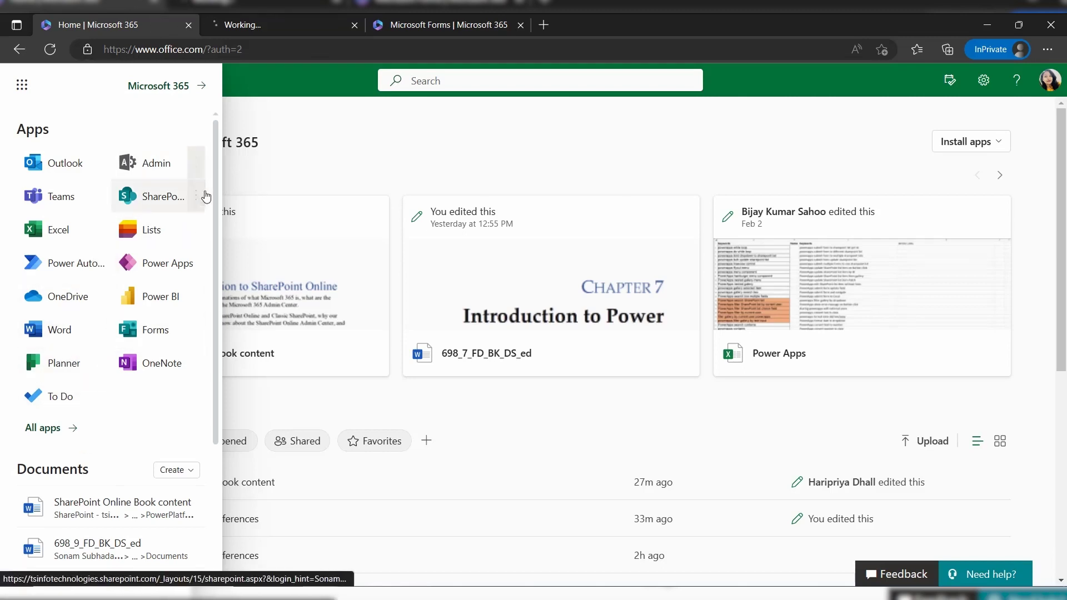
{"action": "left_click", "coordinate": [196, 197]}
{"action": "left_click", "coordinate": [225, 222]}
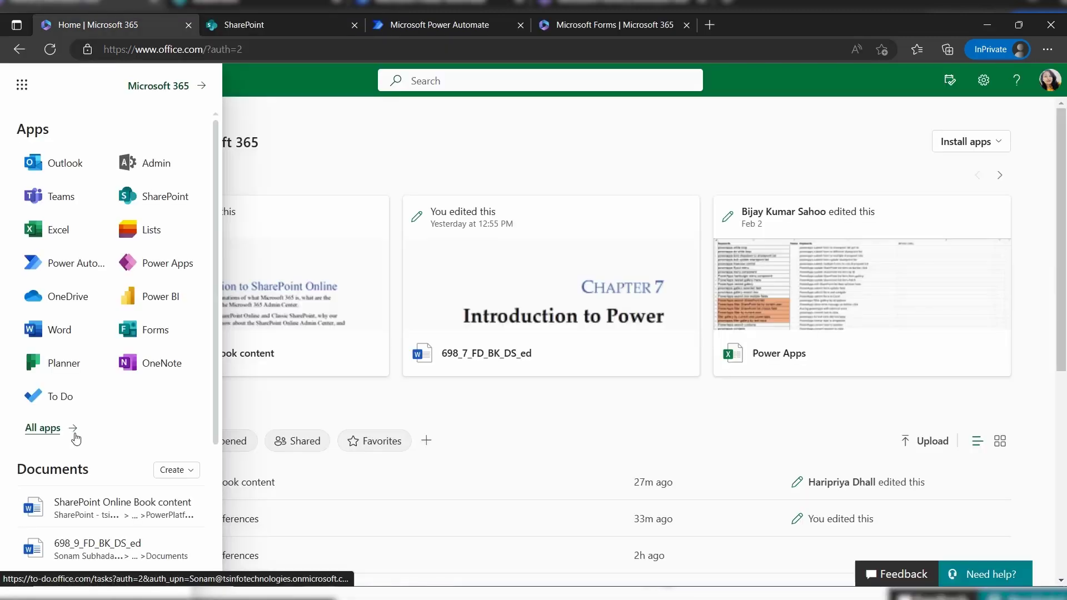
Browse the full app list, then close the app launcher, leaving Forms home showing
{"action": "left_click", "coordinate": [44, 434]}
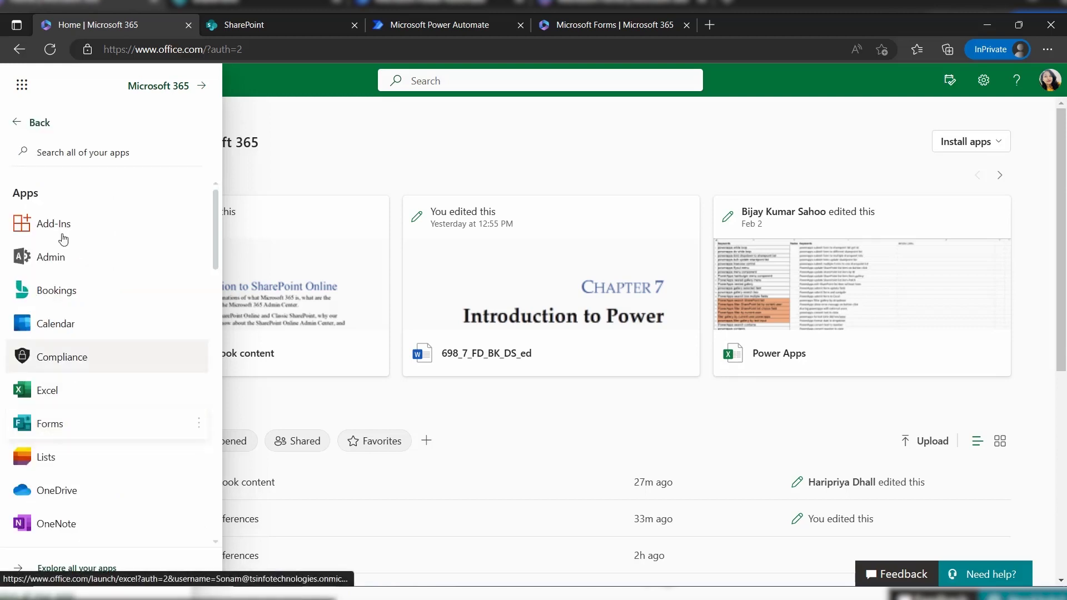
{"action": "scroll", "coordinate": [138, 436], "scroll_direction": "down", "scroll_amount": 4}
{"action": "scroll", "coordinate": [142, 456], "scroll_direction": "down", "scroll_amount": 5}
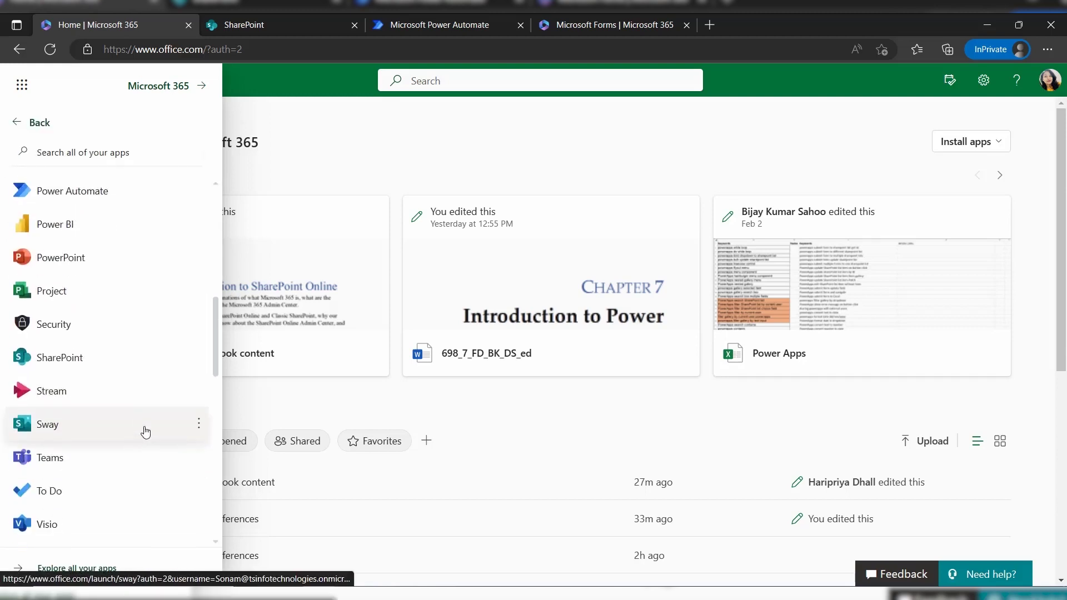
{"action": "left_click", "coordinate": [16, 129]}
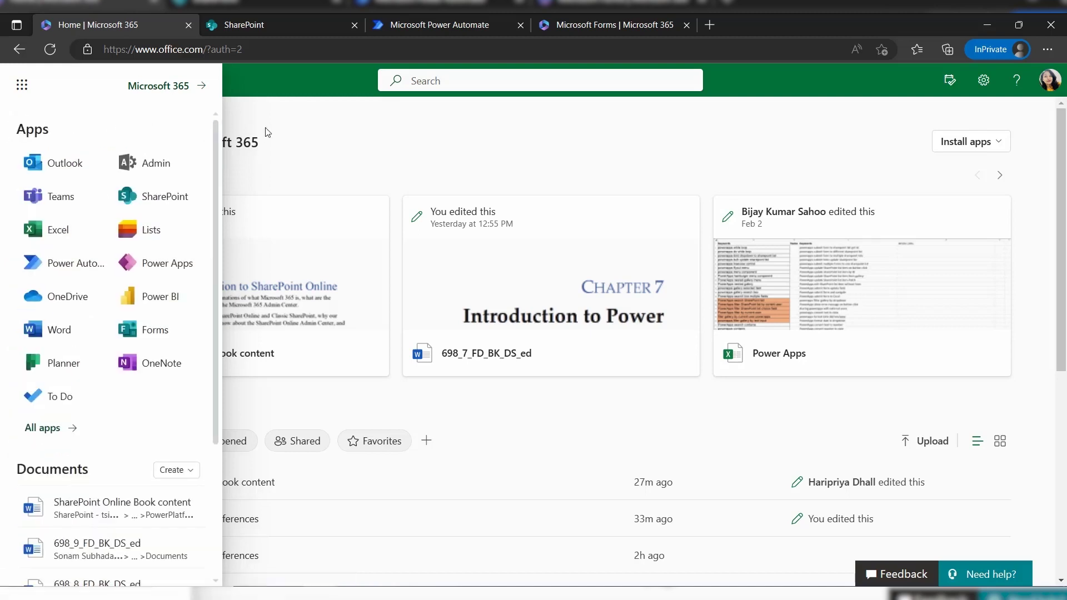
{"action": "left_click", "coordinate": [245, 24]}
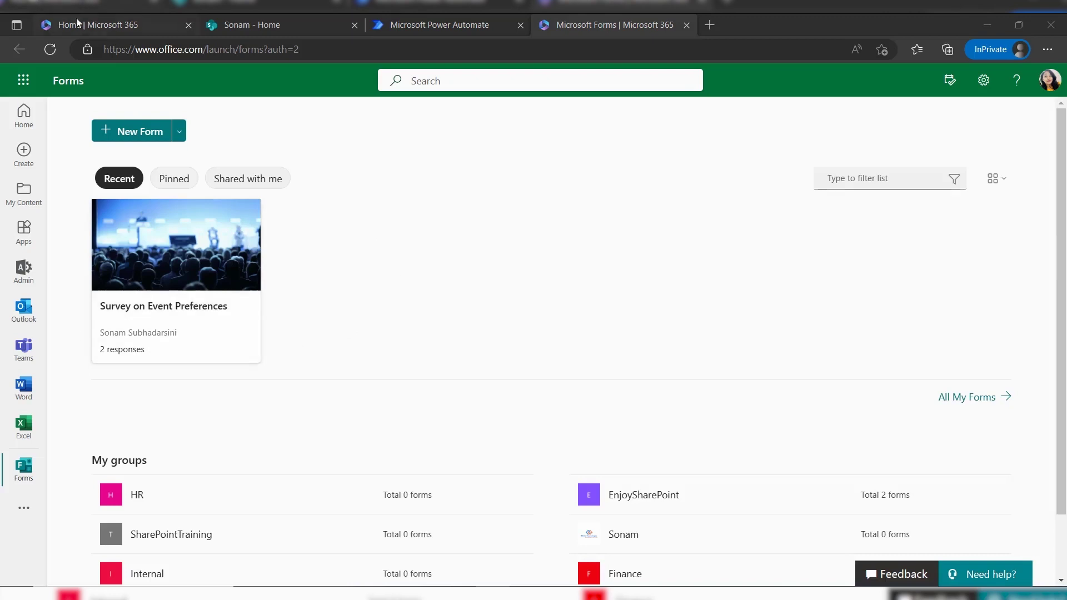
Open the Survey on Event Preferences form and scroll through its four questions
{"action": "left_click_drag", "start_coordinate": [617, 16], "coordinate": [262, 25]}
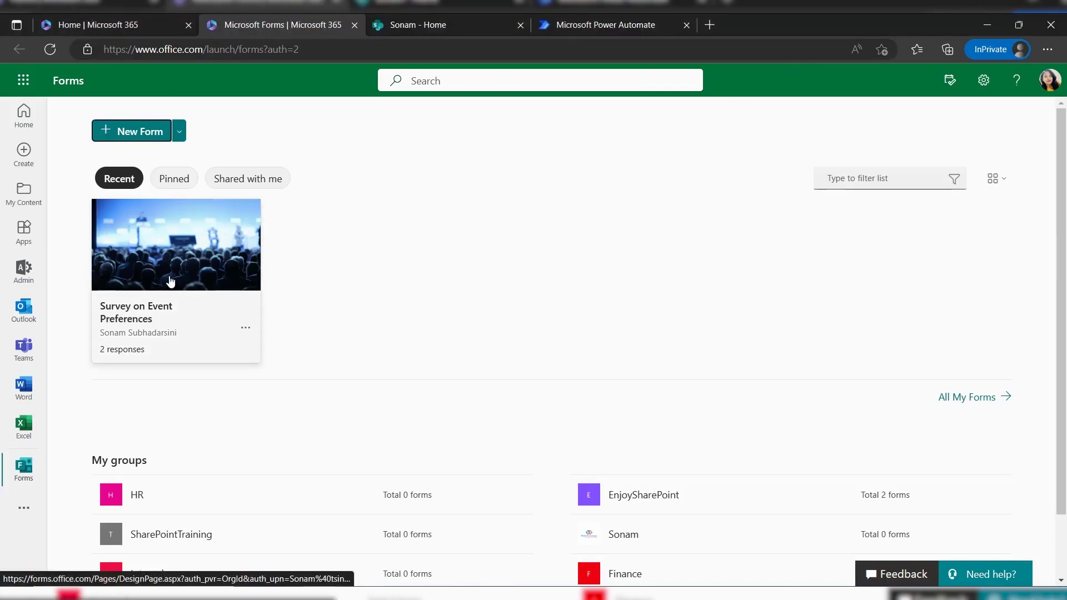
{"action": "left_click", "coordinate": [186, 303]}
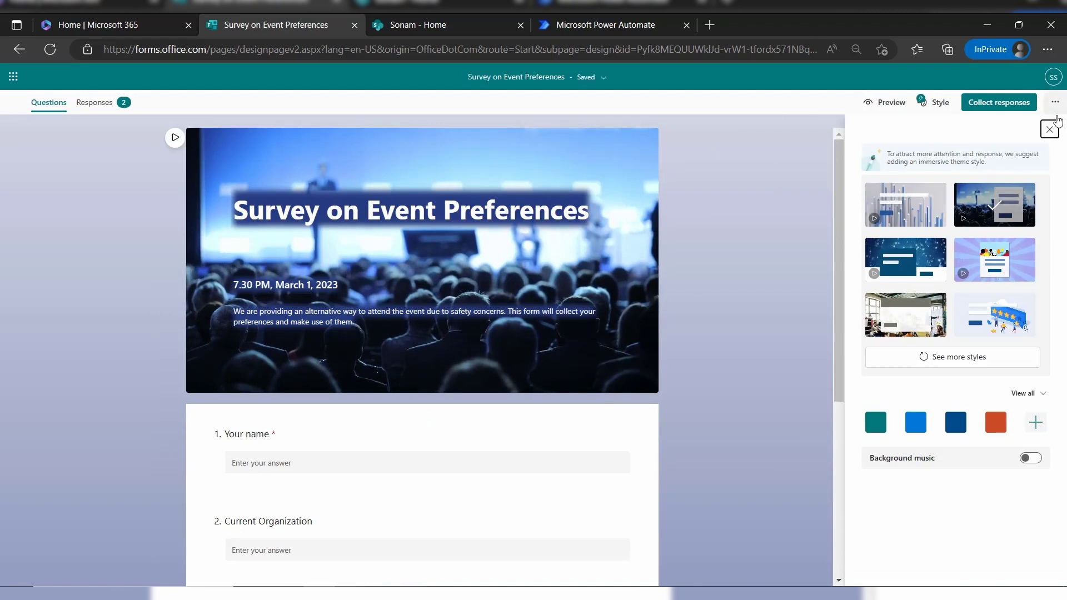
{"action": "left_click", "coordinate": [1049, 128]}
{"action": "scroll", "coordinate": [514, 295], "scroll_direction": "down", "scroll_amount": 3}
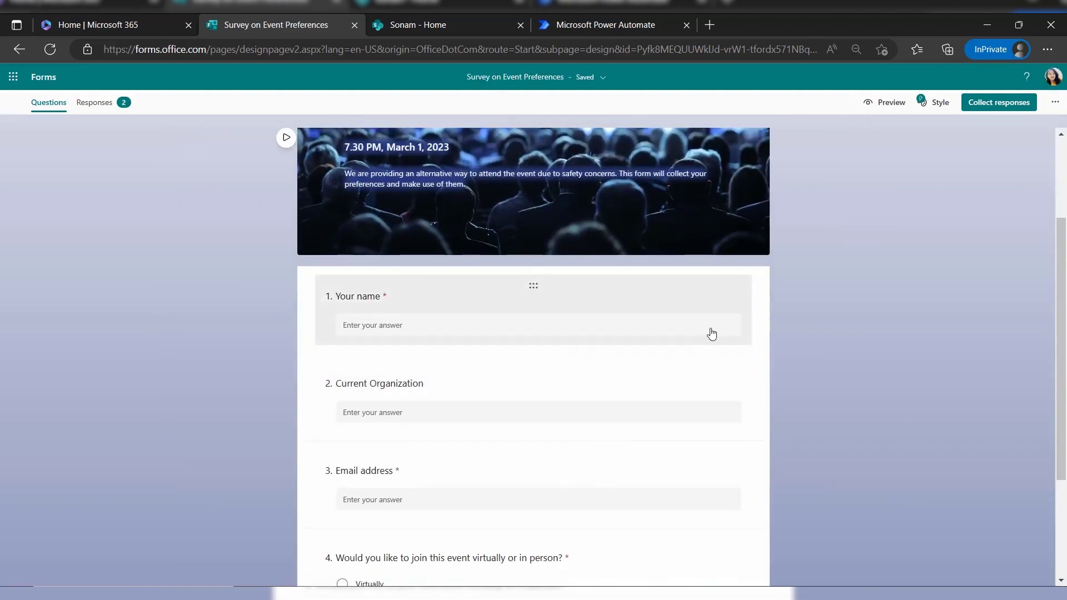
{"action": "scroll", "coordinate": [643, 403], "scroll_direction": "down", "scroll_amount": 3}
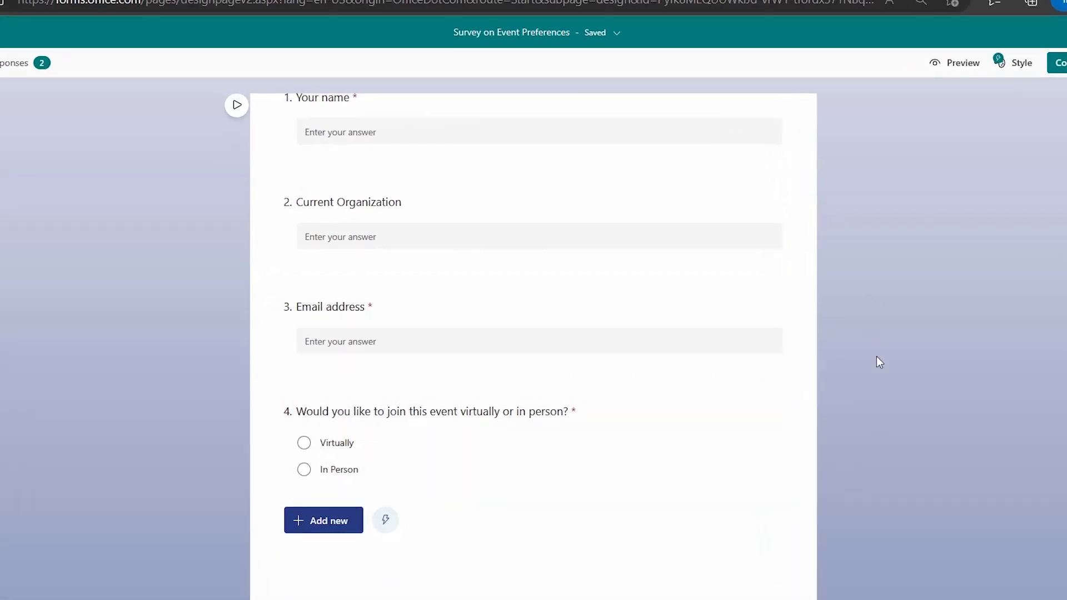
{"action": "scroll", "coordinate": [670, 389], "scroll_direction": "up", "scroll_amount": 3}
{"action": "left_click", "coordinate": [354, 270]}
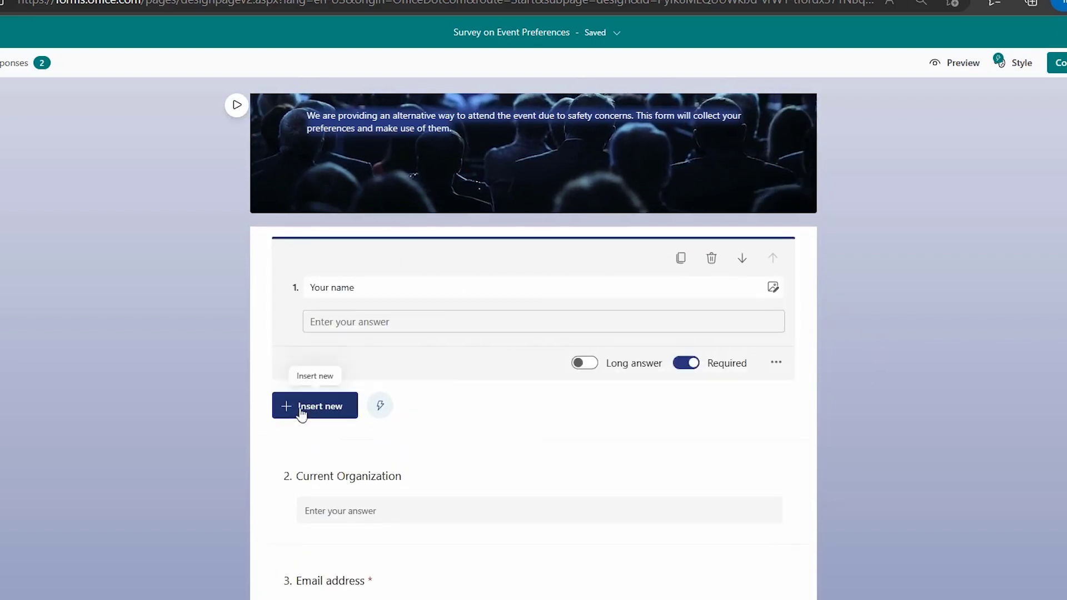
{"action": "left_click", "coordinate": [314, 406]}
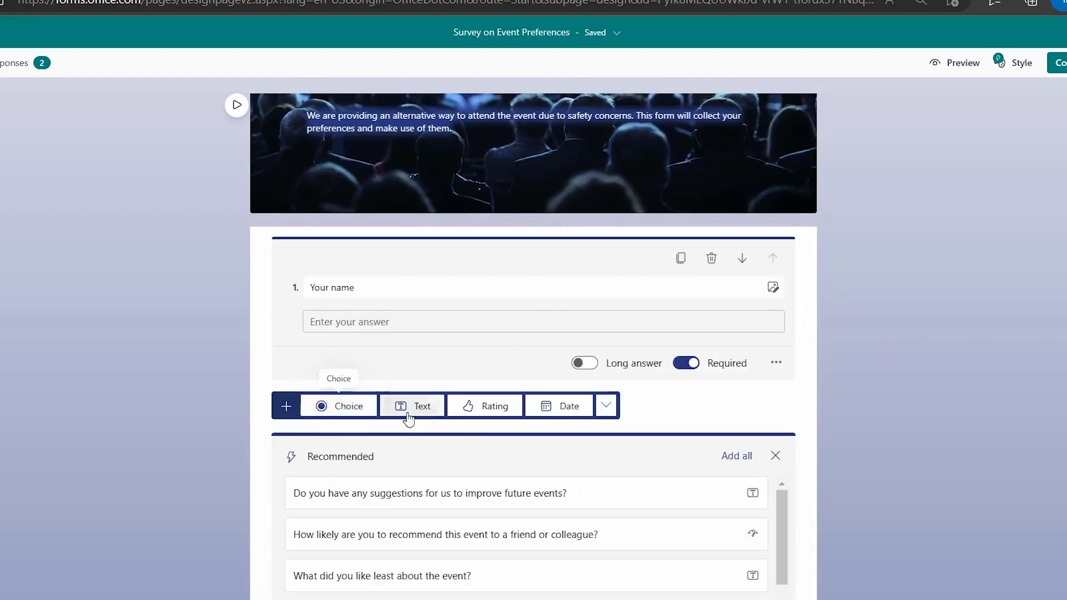
{"action": "scroll", "coordinate": [455, 472], "scroll_direction": "down", "scroll_amount": 2}
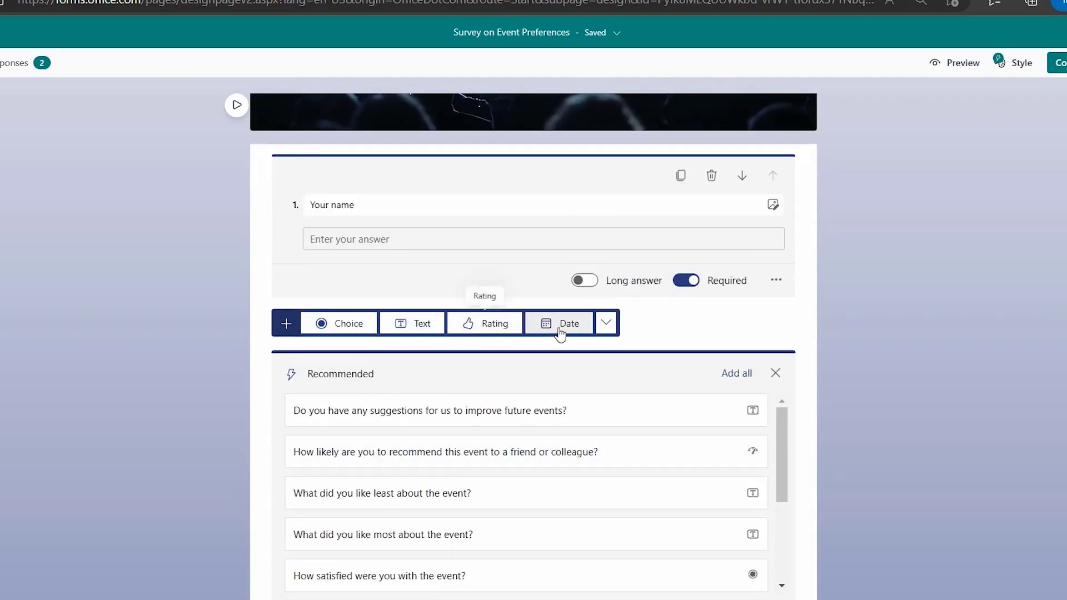
{"action": "left_click", "coordinate": [616, 328]}
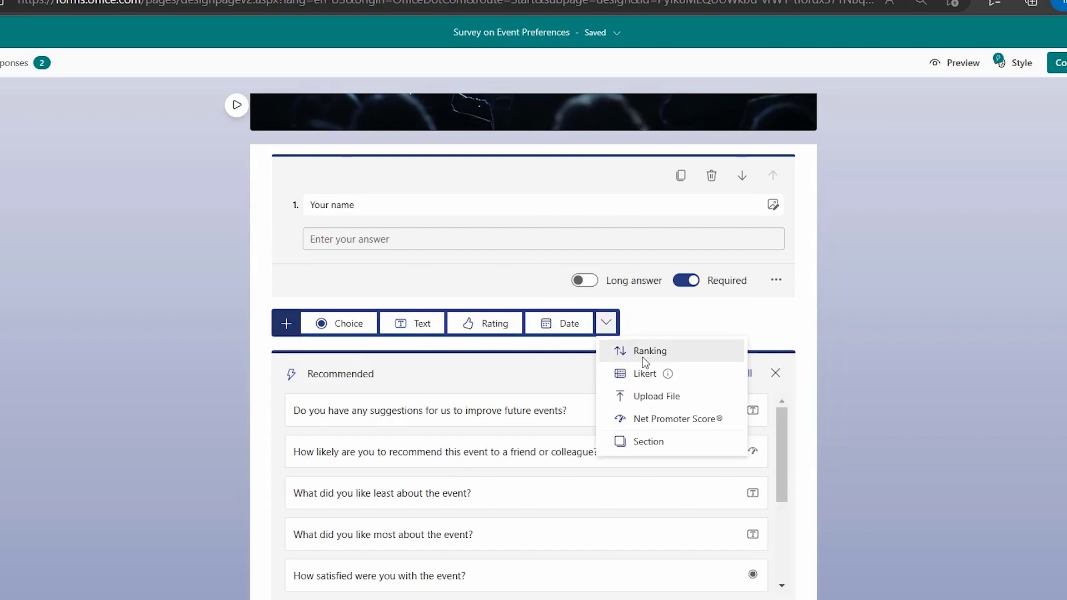
{"action": "left_click", "coordinate": [287, 324]}
{"action": "left_click", "coordinate": [287, 324]}
{"action": "left_click", "coordinate": [286, 324]}
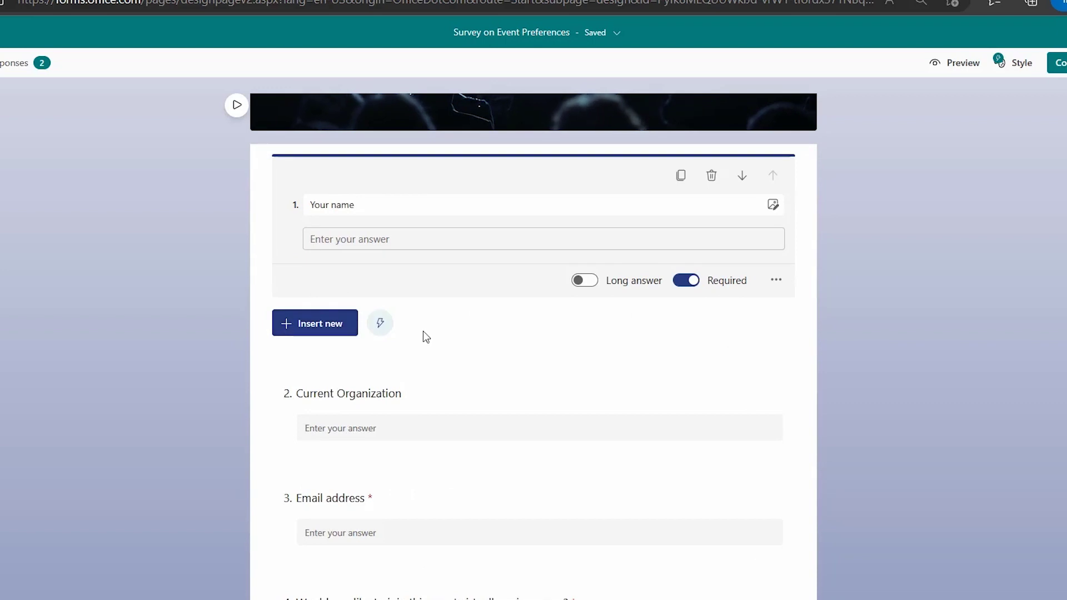
{"action": "scroll", "coordinate": [423, 332], "scroll_direction": "down", "scroll_amount": 2}
{"action": "scroll", "coordinate": [464, 207], "scroll_direction": "up", "scroll_amount": 3}
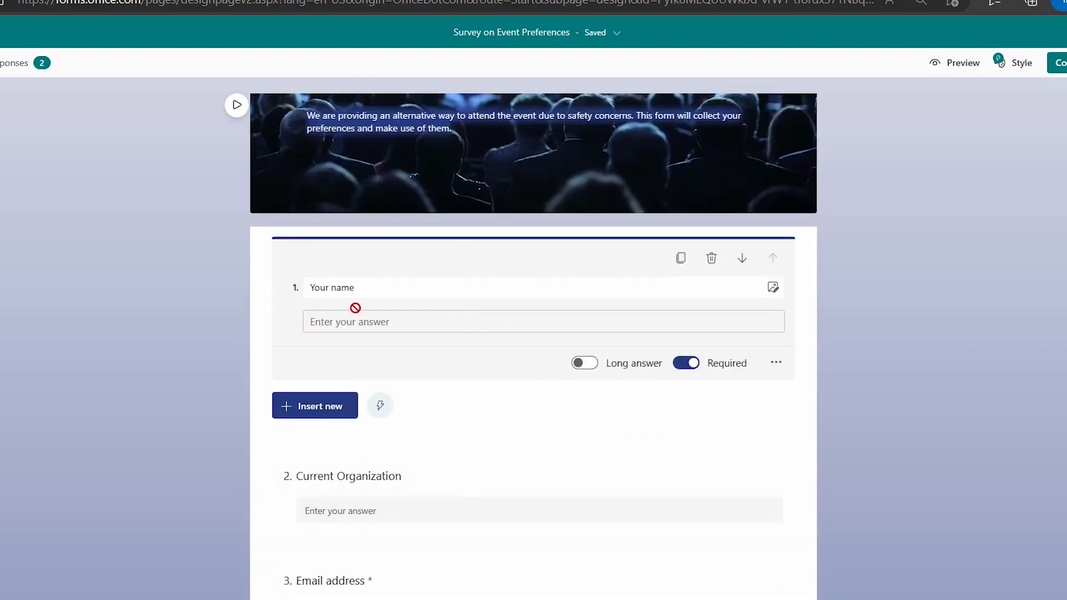
{"action": "scroll", "coordinate": [461, 498], "scroll_direction": "down", "scroll_amount": 3}
{"action": "left_click", "coordinate": [417, 315]}
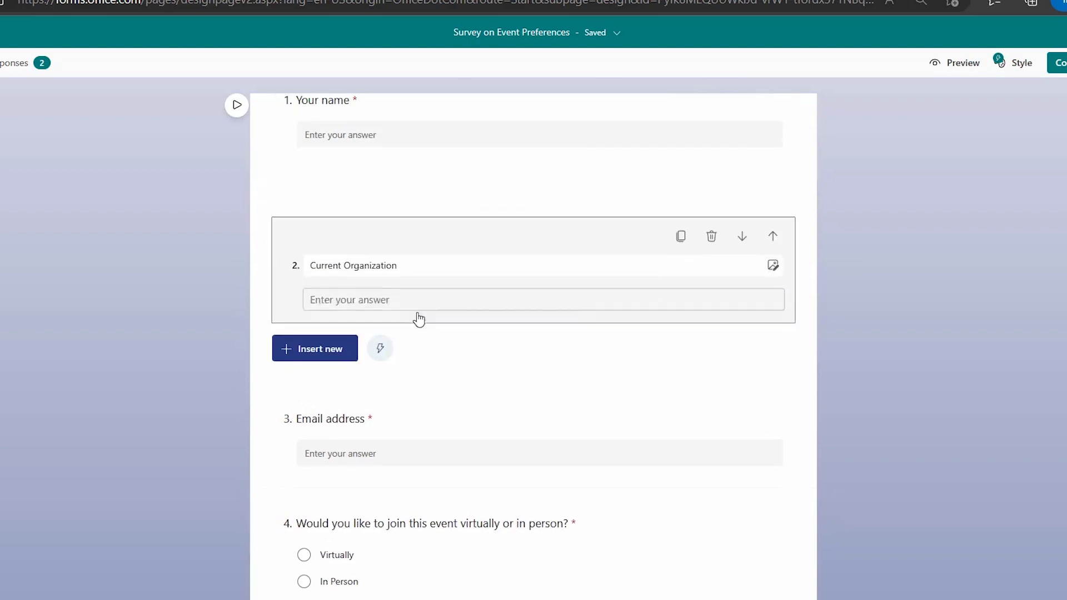
{"action": "scroll", "coordinate": [612, 278], "scroll_direction": "up", "scroll_amount": 2}
{"action": "scroll", "coordinate": [656, 356], "scroll_direction": "up", "scroll_amount": 3}
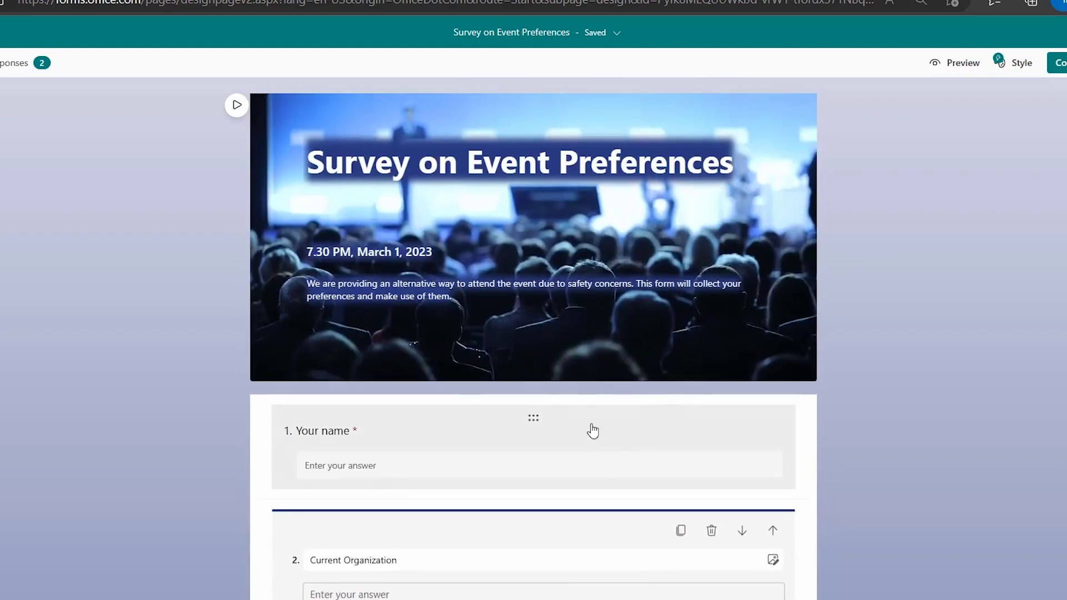
{"action": "left_click", "coordinate": [591, 432]}
{"action": "left_click", "coordinate": [692, 532]}
{"action": "left_click", "coordinate": [693, 533]}
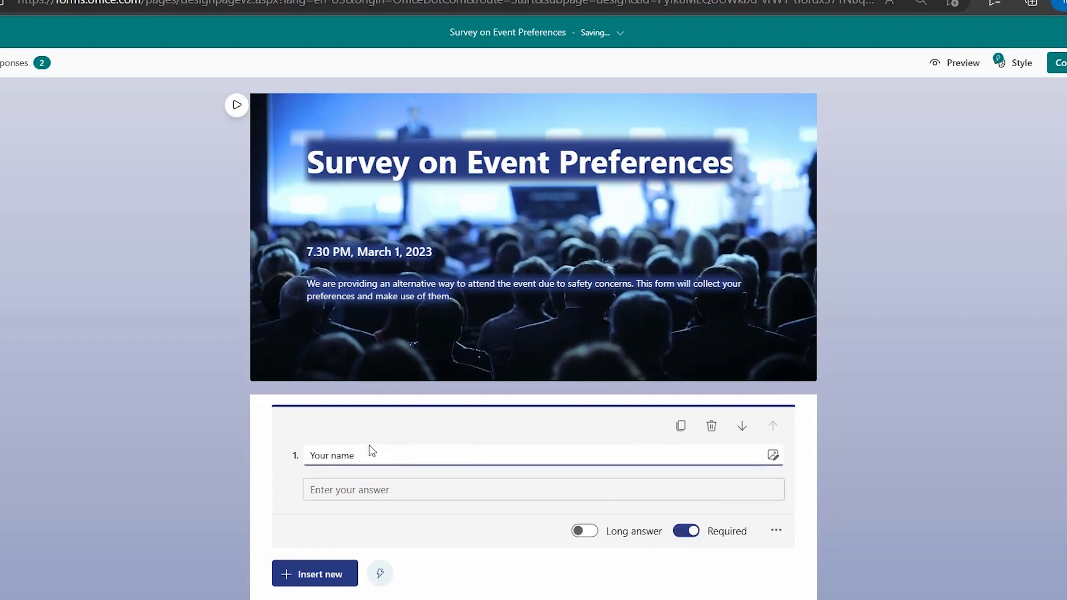
{"action": "scroll", "coordinate": [692, 529], "scroll_direction": "down", "scroll_amount": 5}
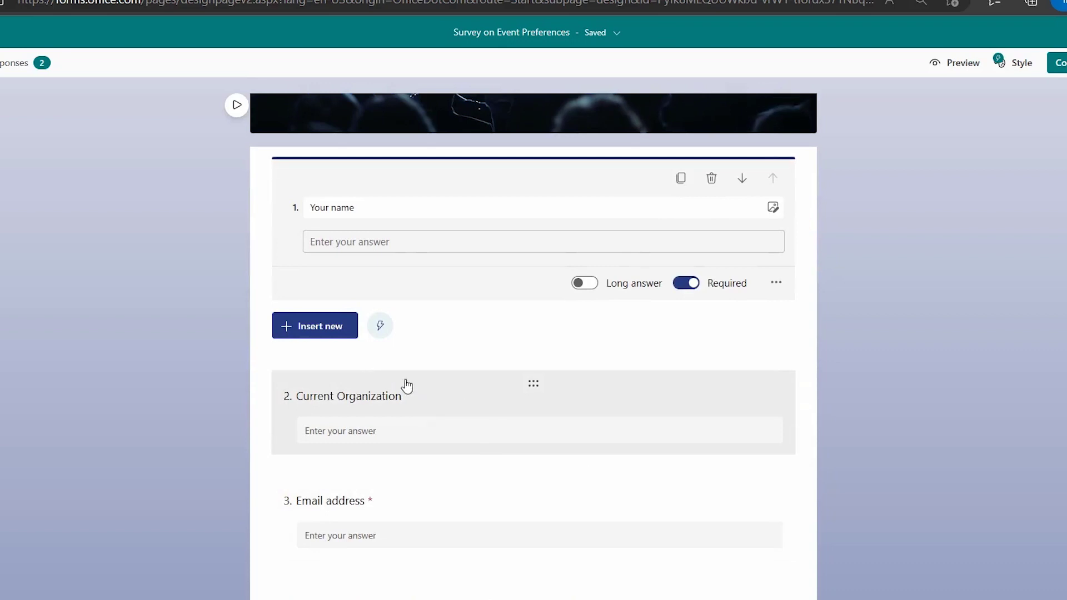
{"action": "left_click", "coordinate": [448, 403]}
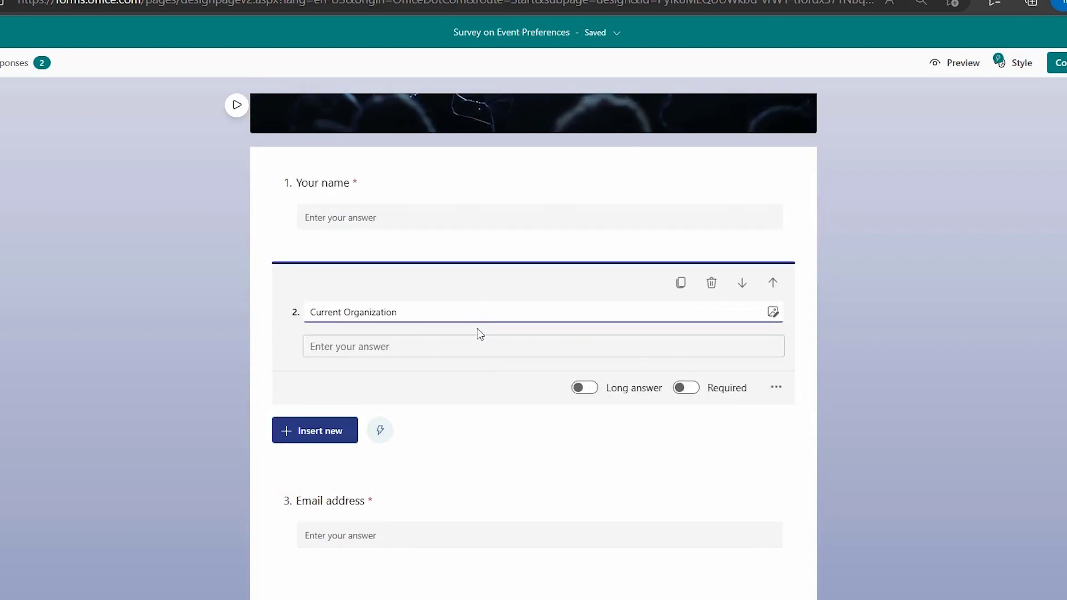
{"action": "scroll", "coordinate": [490, 470], "scroll_direction": "down", "scroll_amount": 1}
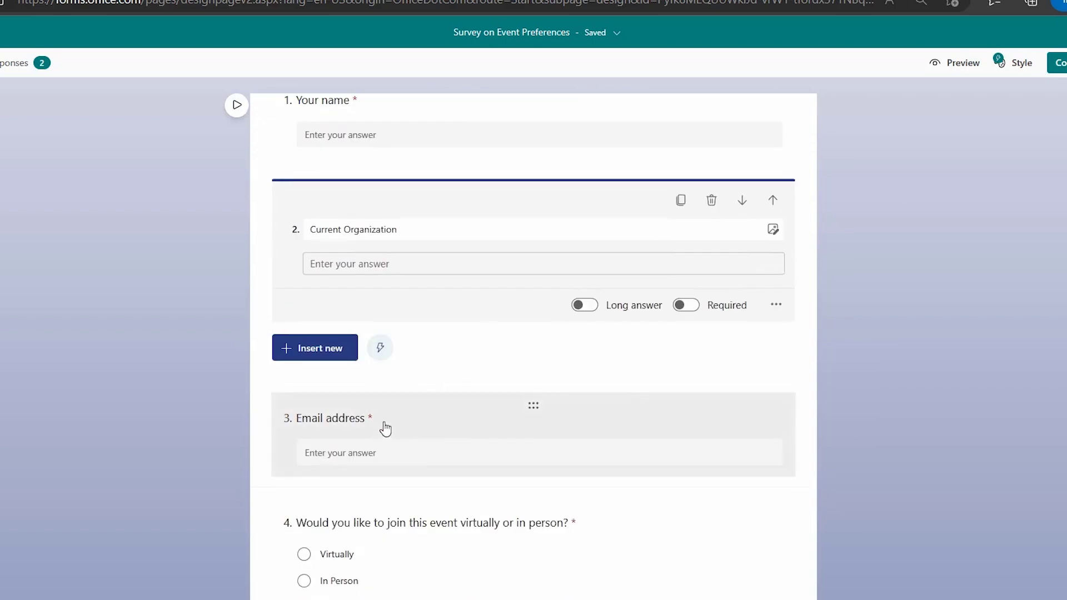
{"action": "scroll", "coordinate": [462, 438], "scroll_direction": "down", "scroll_amount": 1}
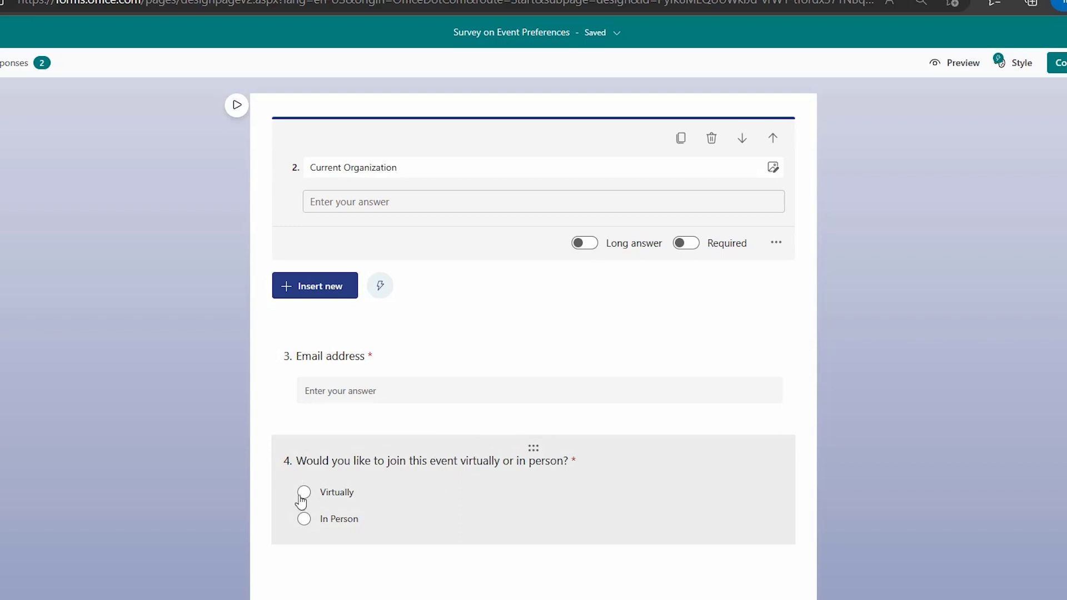
{"action": "scroll", "coordinate": [543, 565], "scroll_direction": "up", "scroll_amount": 5}
{"action": "scroll", "coordinate": [546, 559], "scroll_direction": "down", "scroll_amount": 5}
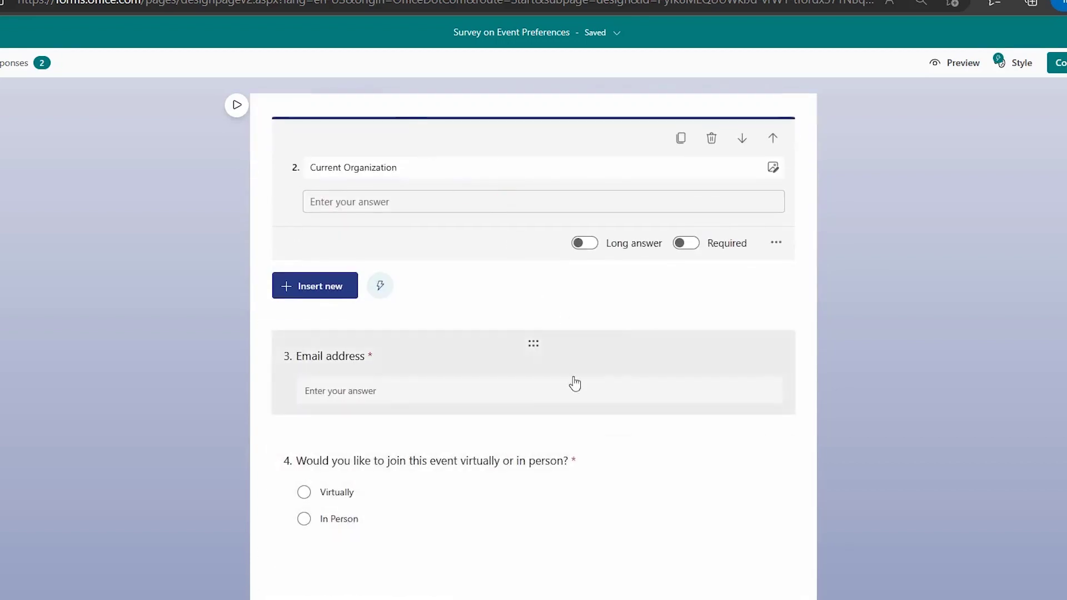
{"action": "scroll", "coordinate": [528, 500], "scroll_direction": "up", "scroll_amount": 5}
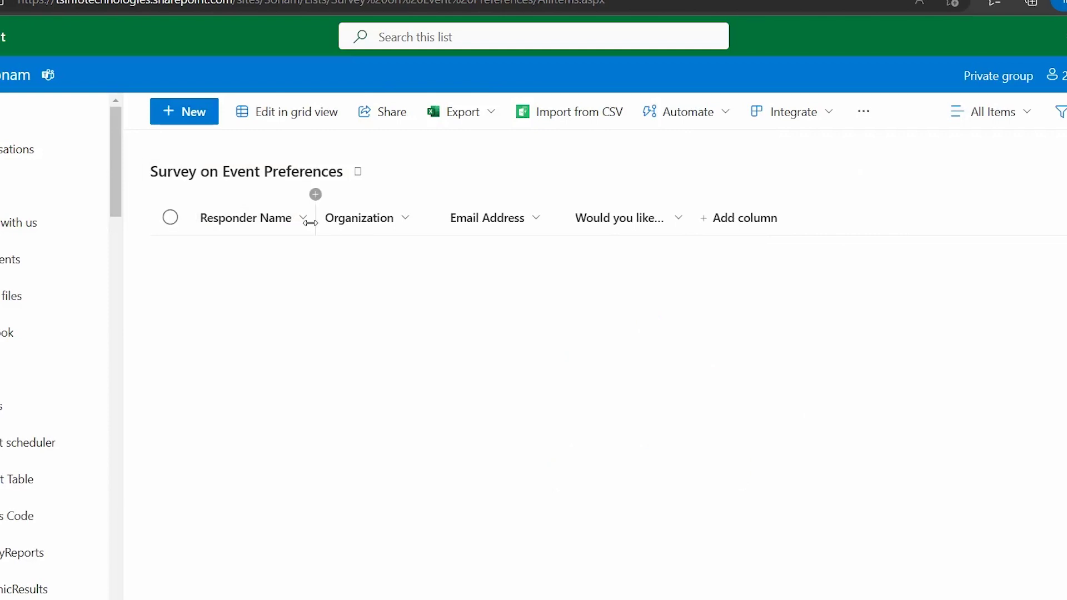
Widen the SharePoint list's 'Would you like…' column so the full question heading shows
{"action": "left_click_drag", "start_coordinate": [323, 225], "coordinate": [330, 225]}
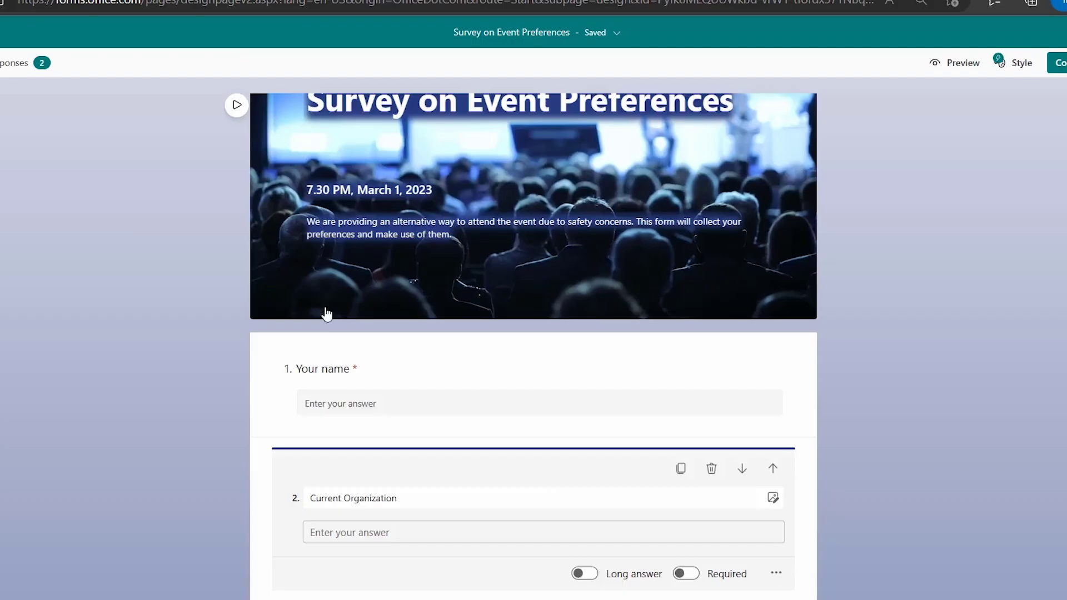
{"action": "left_click", "coordinate": [422, 26]}
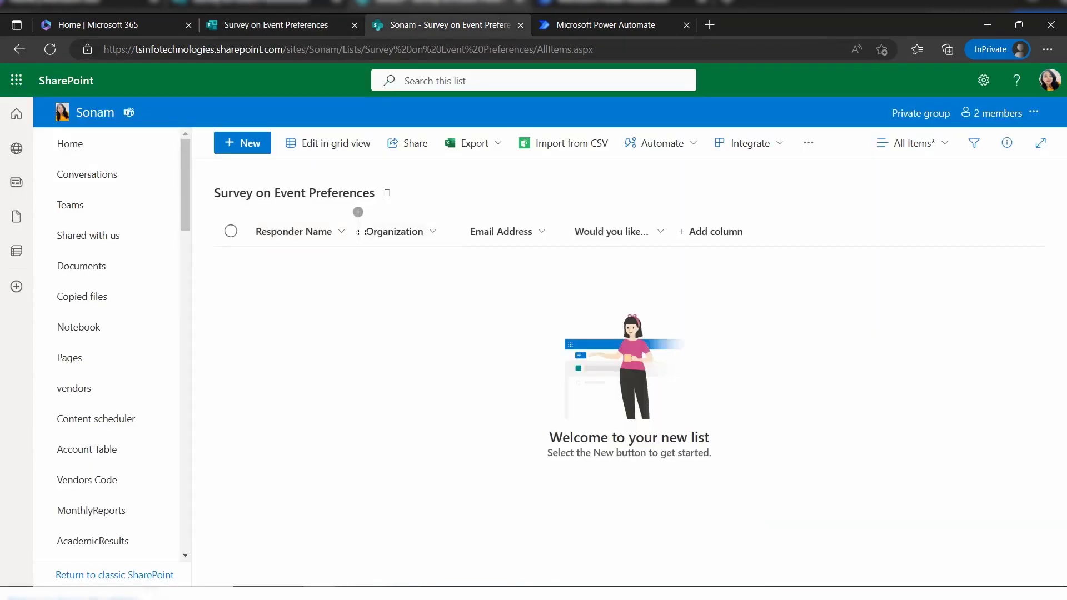
{"action": "left_click", "coordinate": [311, 19]}
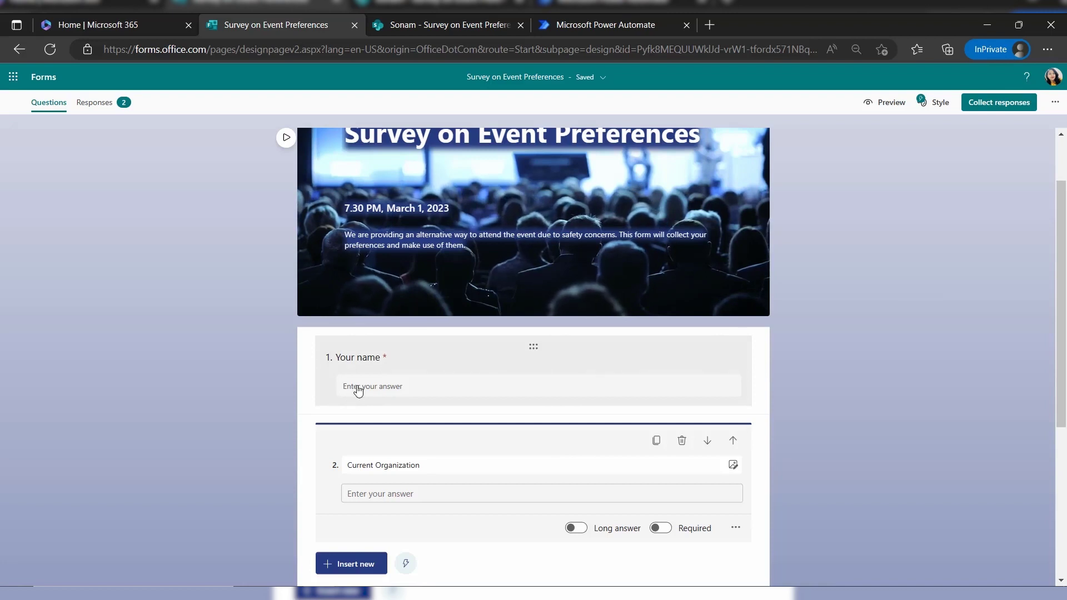
{"action": "left_click", "coordinate": [456, 17]}
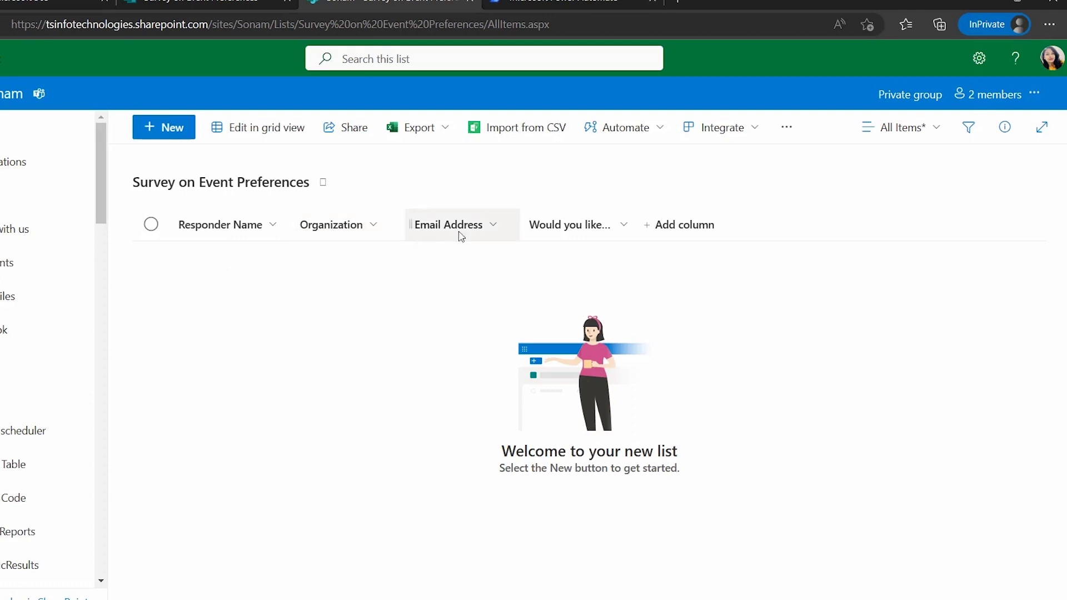
{"action": "left_click_drag", "start_coordinate": [634, 205], "coordinate": [831, 215]}
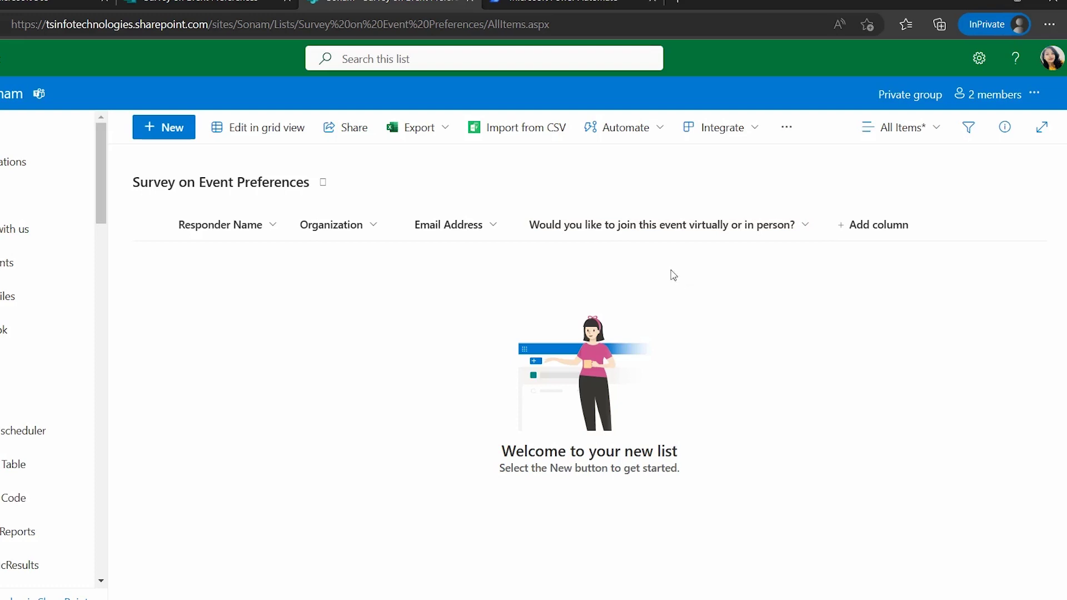
Save the attendance column's settings with its Virtually and In Person choices
{"action": "left_click", "coordinate": [677, 236]}
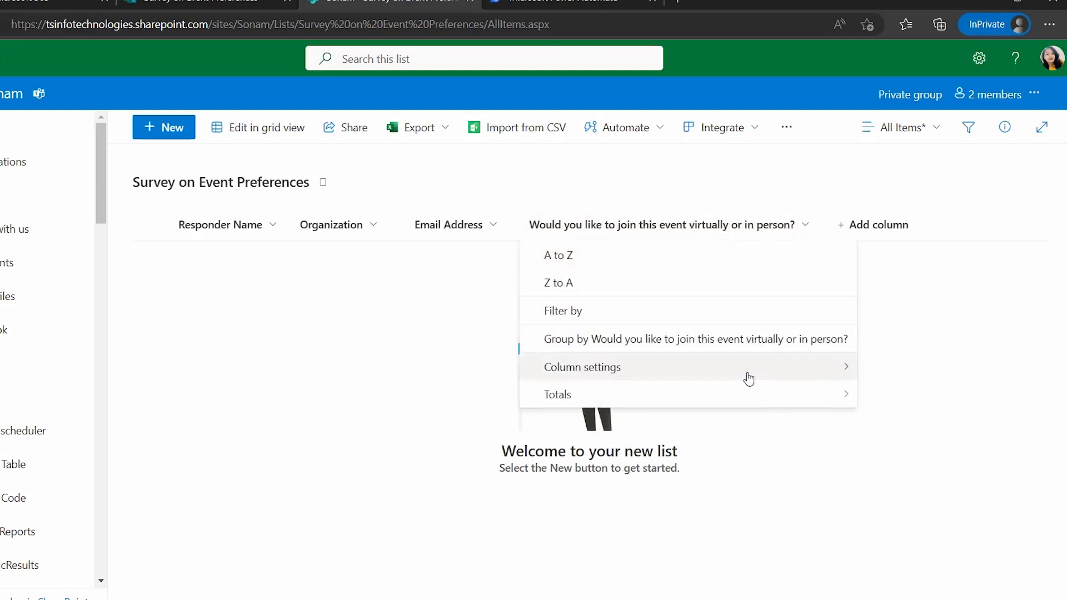
{"action": "mouse_move", "coordinate": [748, 377]}
{"action": "left_click", "coordinate": [872, 371]}
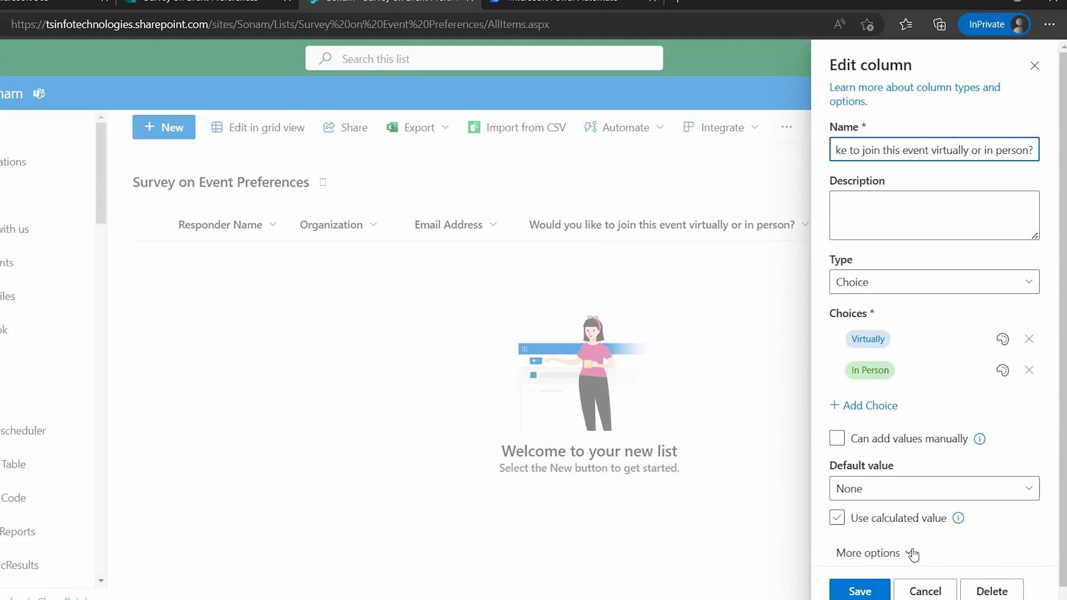
{"action": "left_click", "coordinate": [860, 591]}
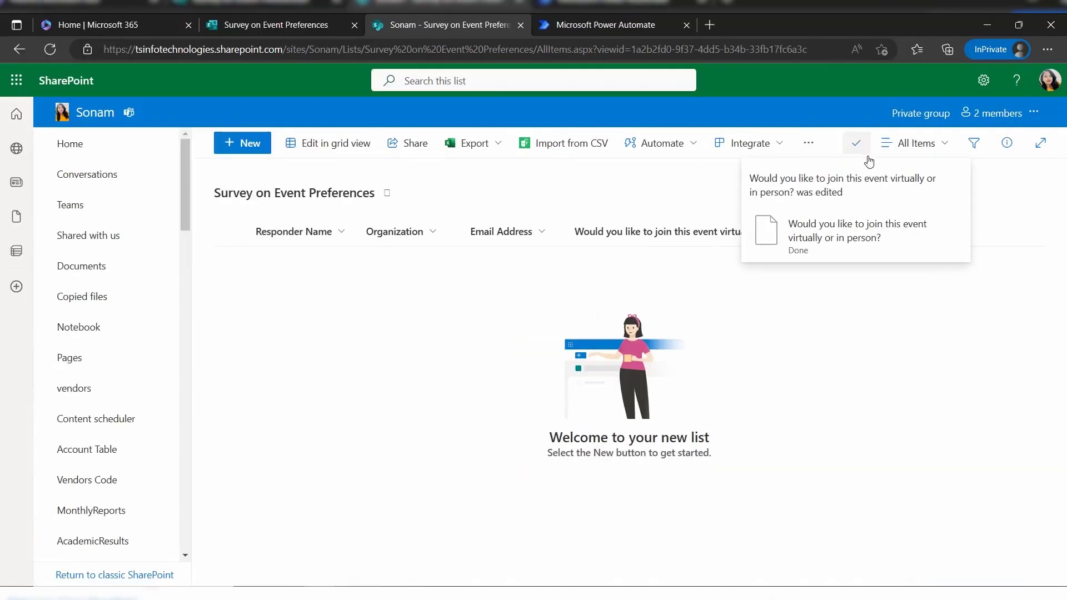
{"action": "left_click", "coordinate": [867, 159]}
{"action": "left_click", "coordinate": [716, 210]}
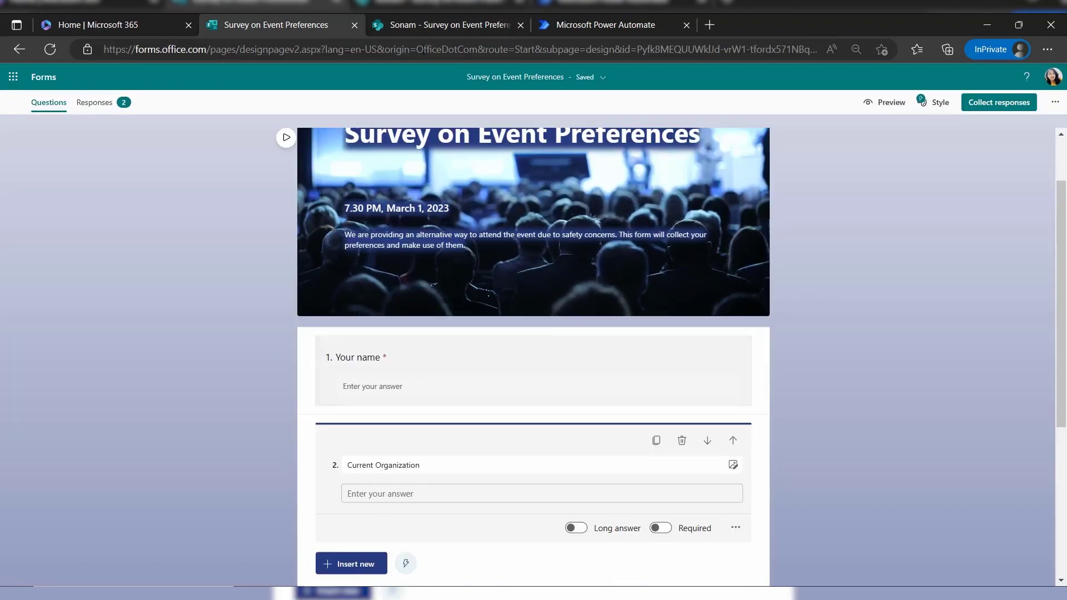
Review the empty SharePoint survey list's four columns, ending on the Power Automate home page
{"action": "left_click", "coordinate": [473, 17]}
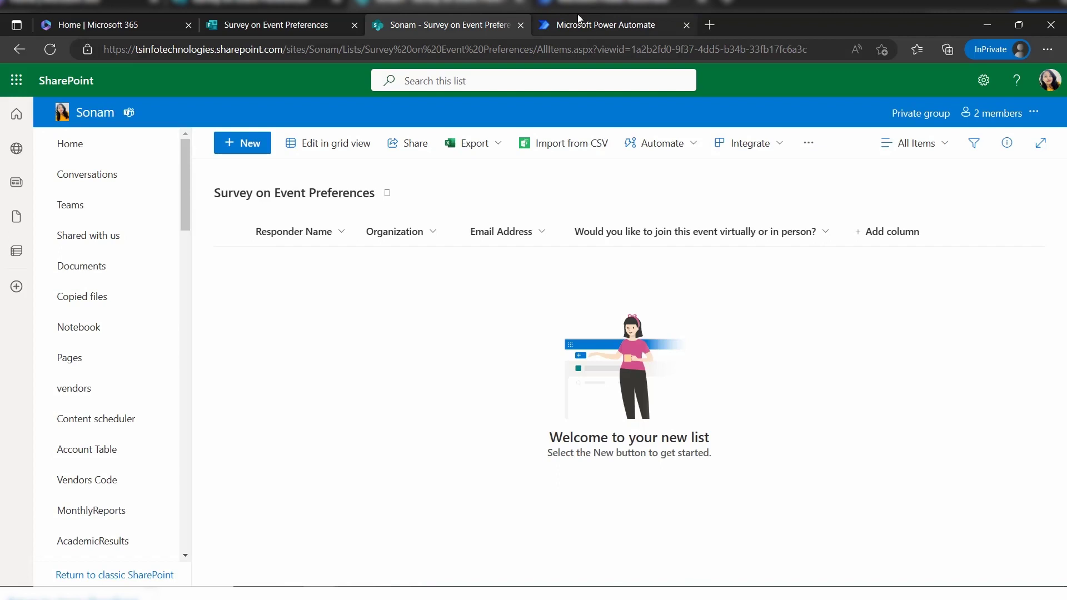
{"action": "left_click", "coordinate": [578, 19]}
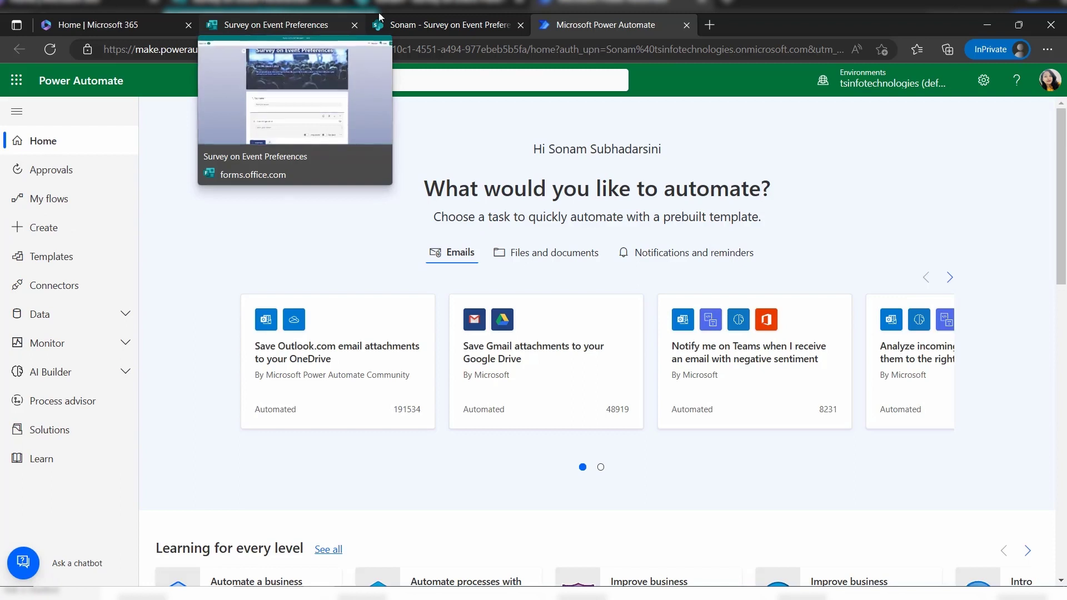
{"action": "left_click", "coordinate": [439, 23]}
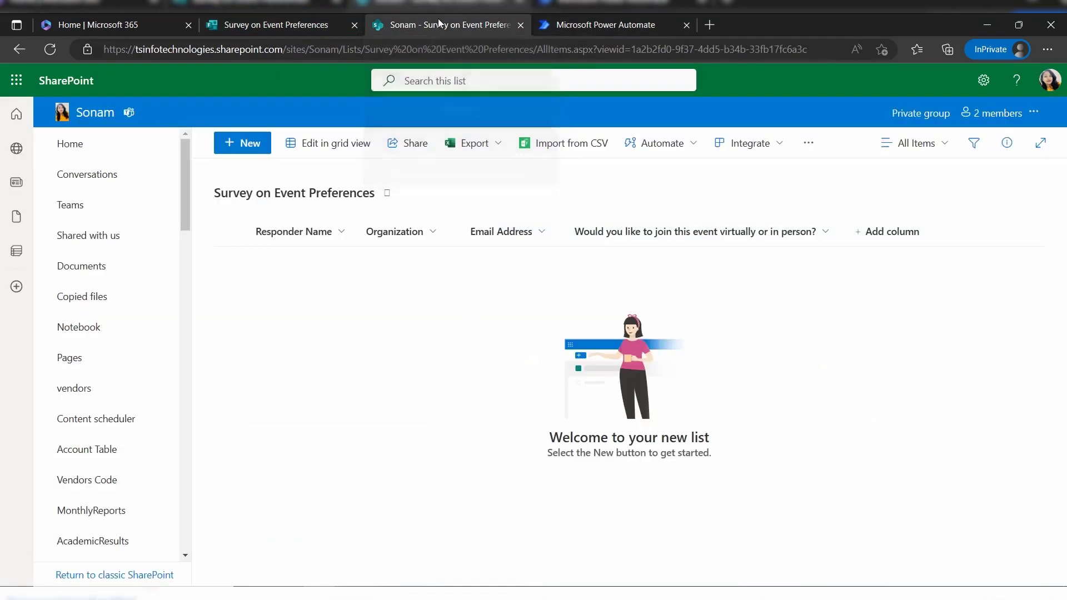
{"action": "left_click", "coordinate": [630, 26]}
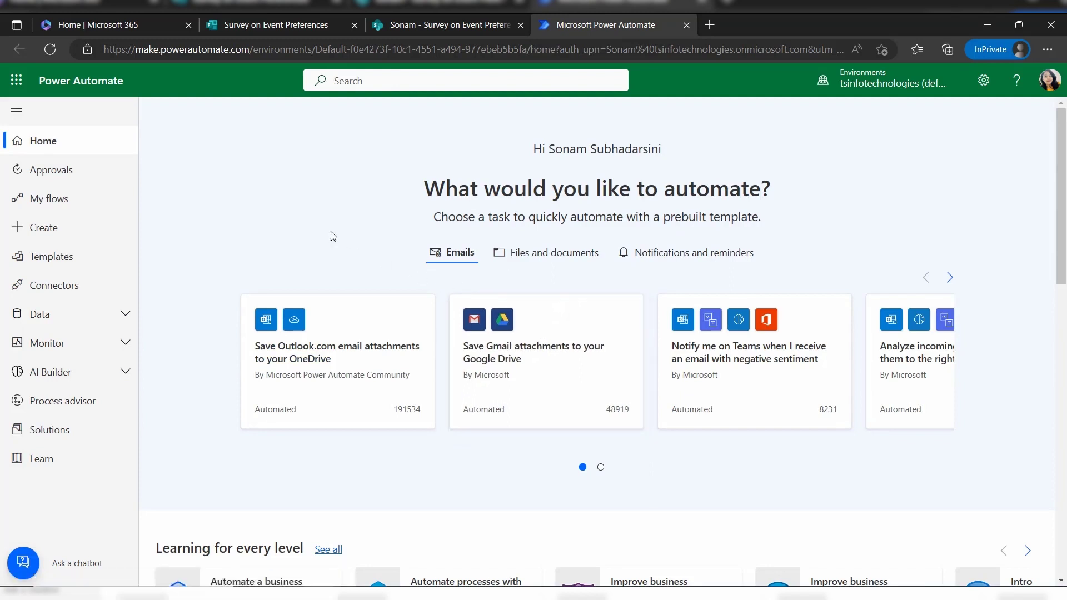
Create automated flow 'Save responses from MS forms to list' triggered by 'When a new response is submitted'
{"action": "left_click", "coordinate": [100, 232]}
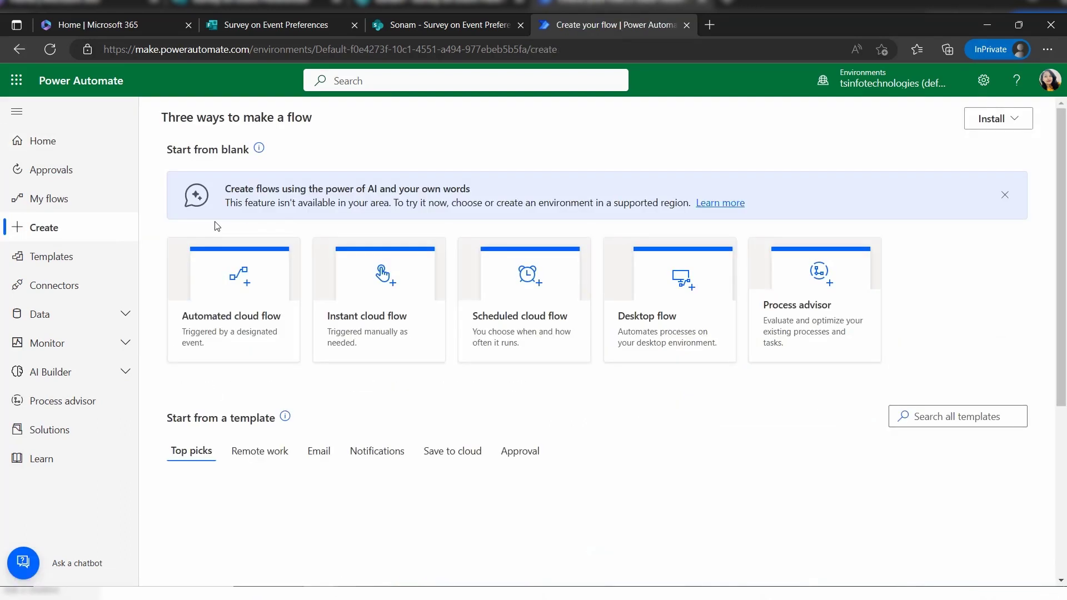
{"action": "left_click", "coordinate": [1007, 195]}
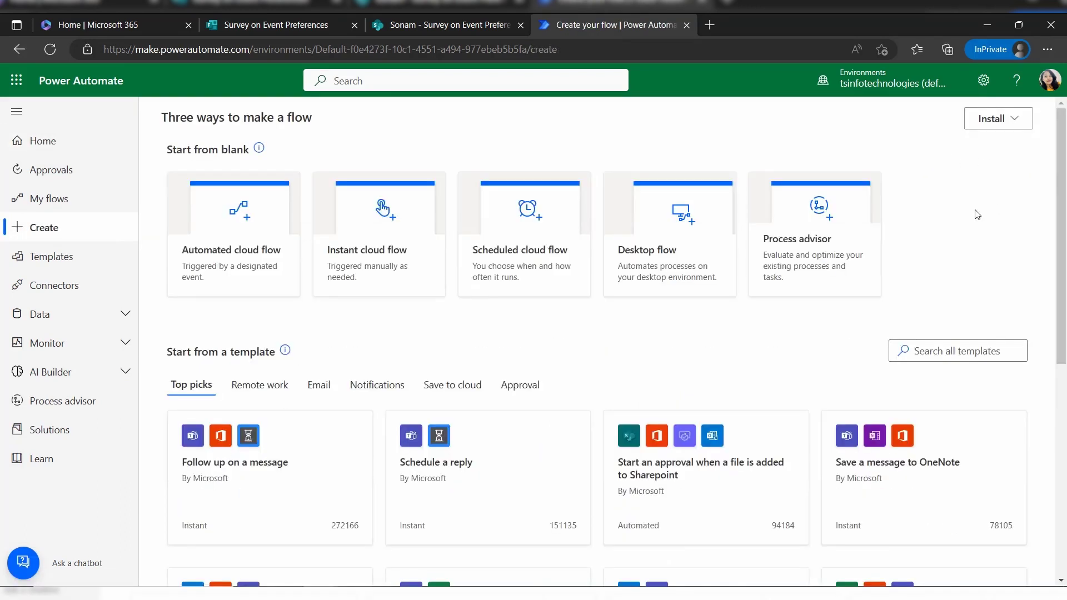
{"action": "left_click", "coordinate": [231, 281]}
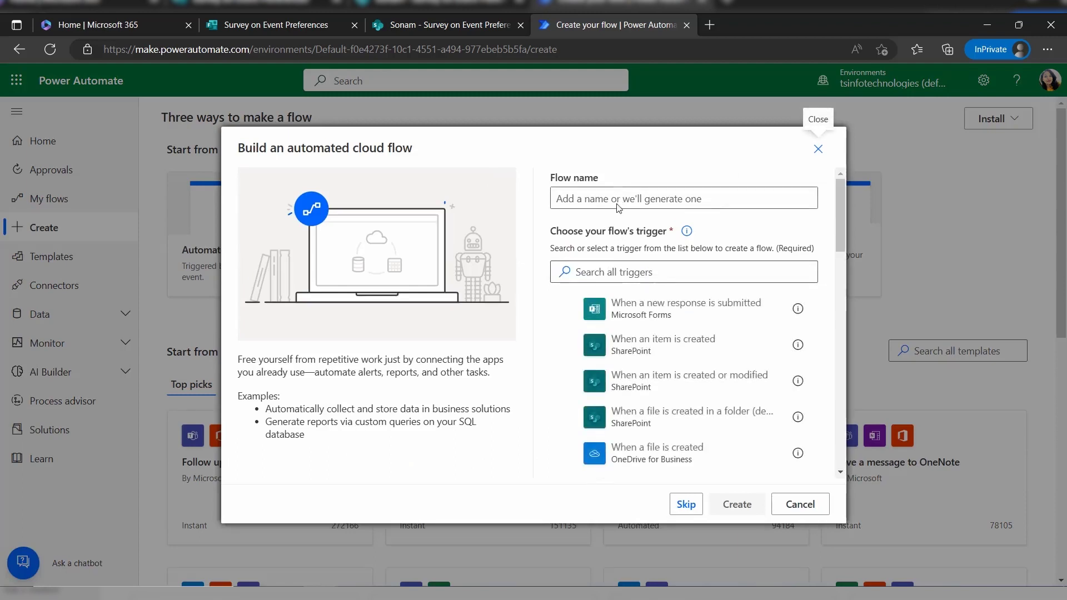
{"action": "left_click", "coordinate": [620, 198]}
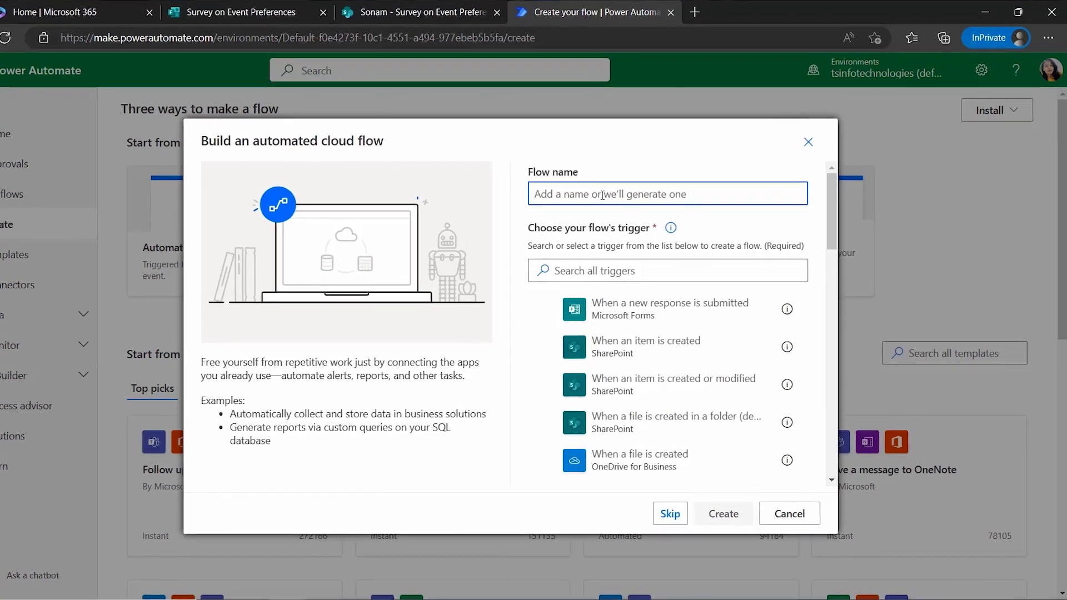
{"action": "type", "text": "Sav"}
{"action": "type", "text": "e"}
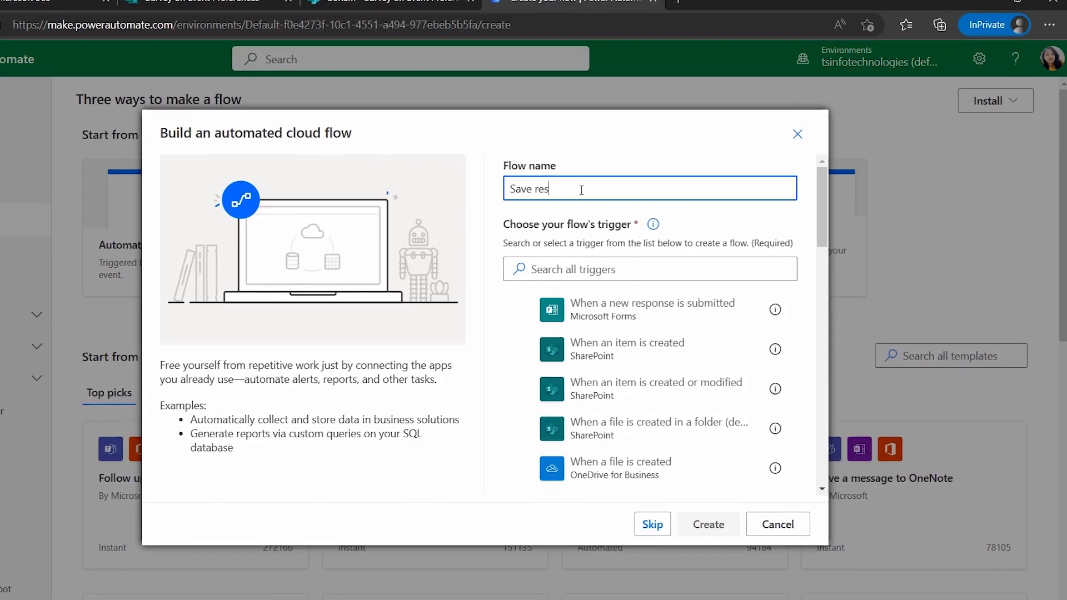
{"action": "type", "text": "ponses from "}
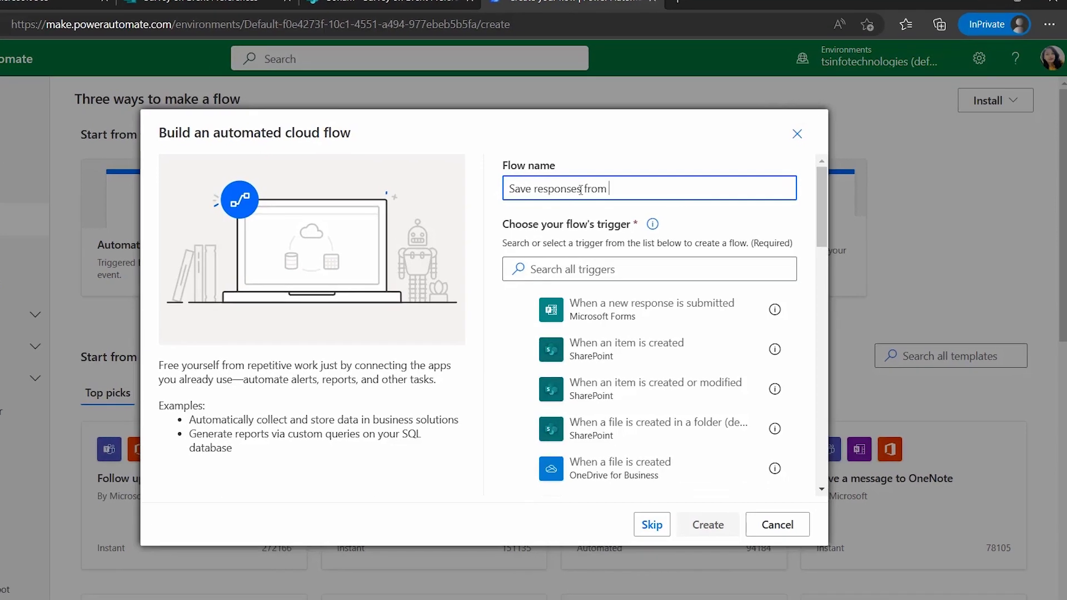
{"action": "type", "text": "MS forms to list"}
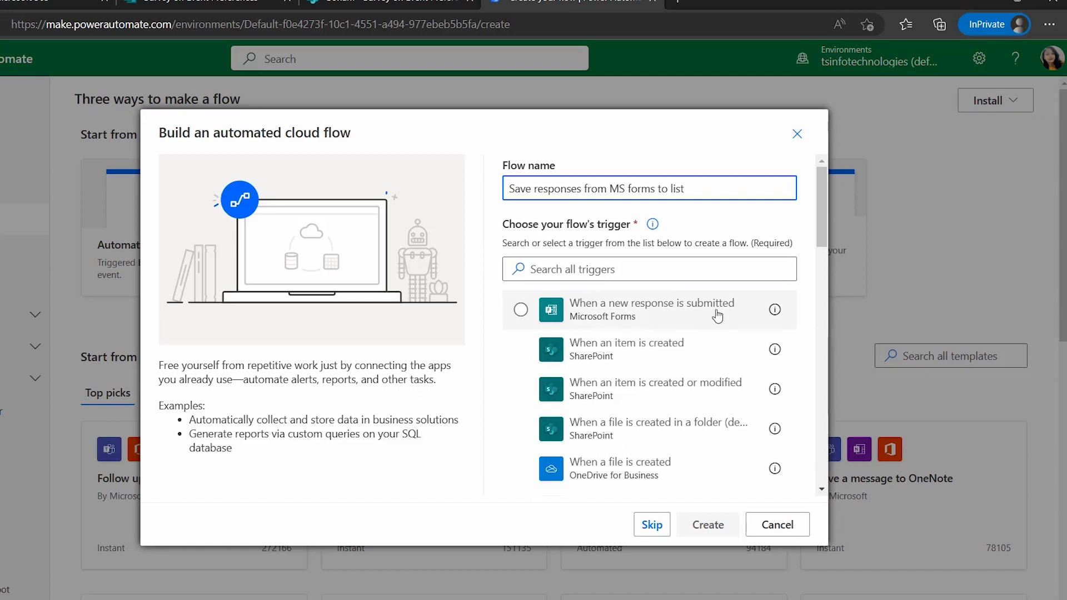
{"action": "left_click", "coordinate": [517, 312]}
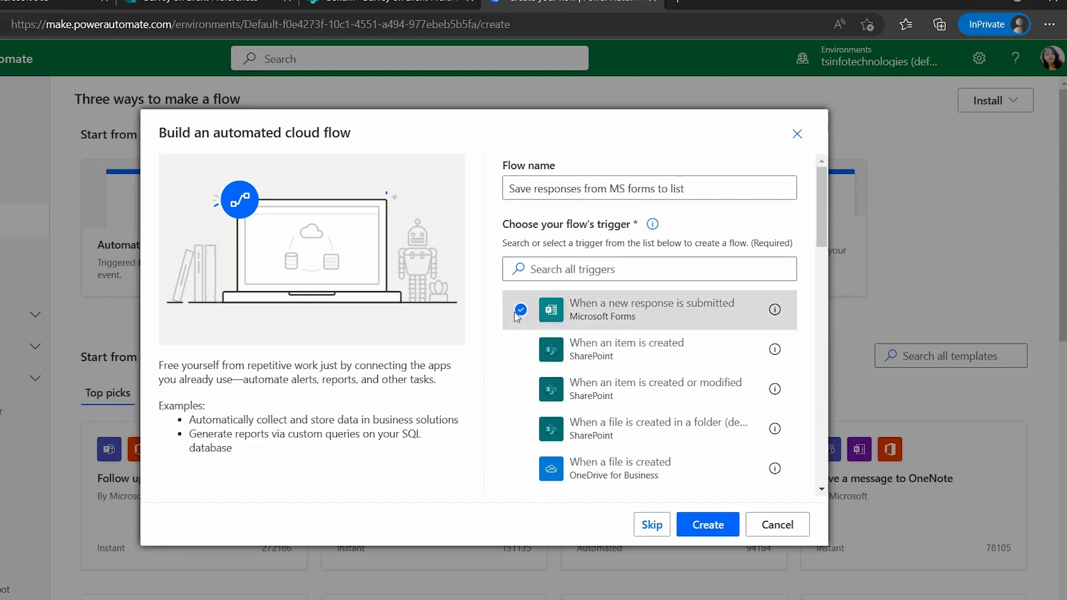
{"action": "left_click", "coordinate": [704, 521]}
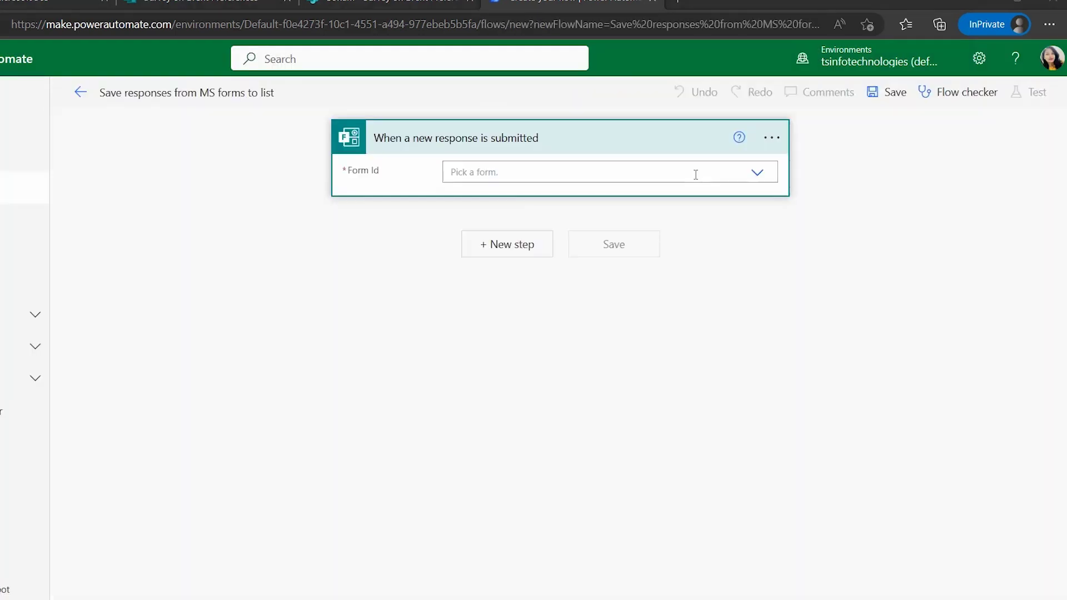
Set the Forms trigger's Form Id to Survey on Event Preferences
{"action": "left_click", "coordinate": [695, 174]}
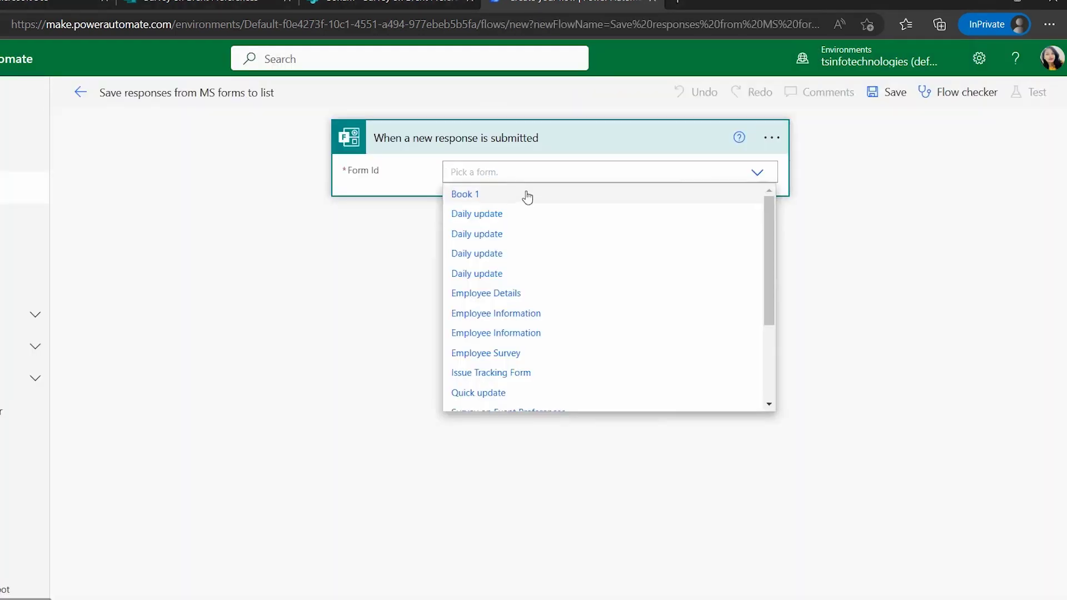
{"action": "scroll", "coordinate": [584, 323], "scroll_direction": "down", "scroll_amount": 2}
{"action": "scroll", "coordinate": [592, 310], "scroll_direction": "down", "scroll_amount": 1}
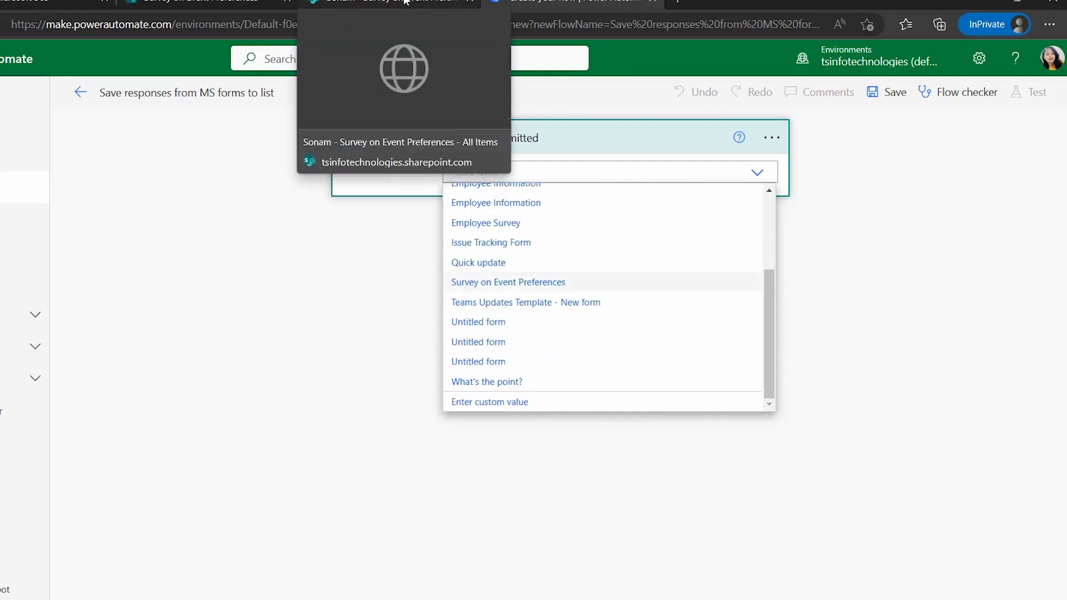
{"action": "left_click", "coordinate": [539, 285]}
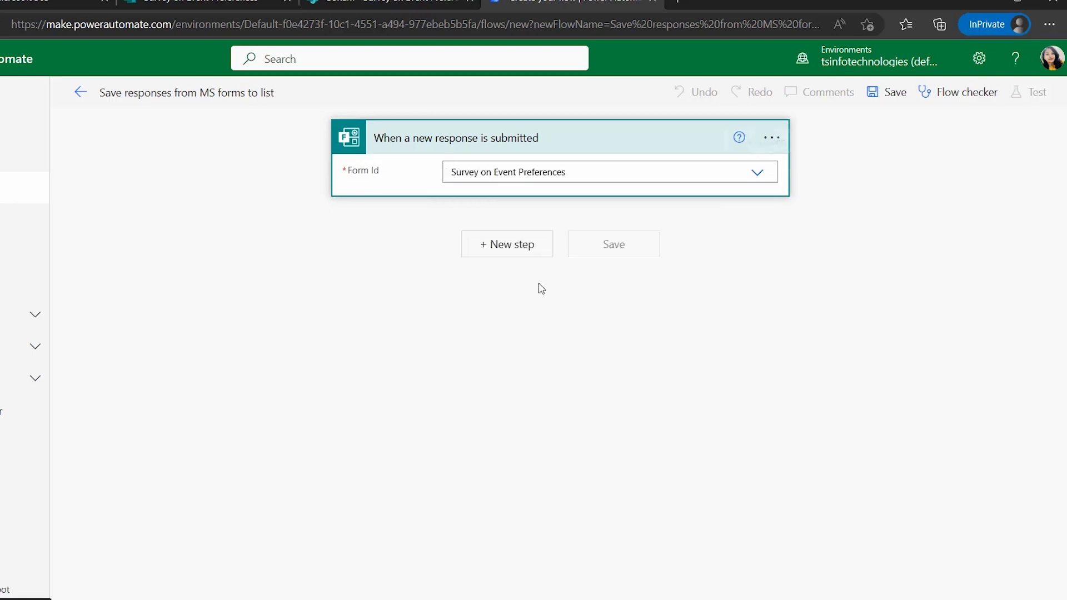
{"action": "left_click", "coordinate": [481, 146]}
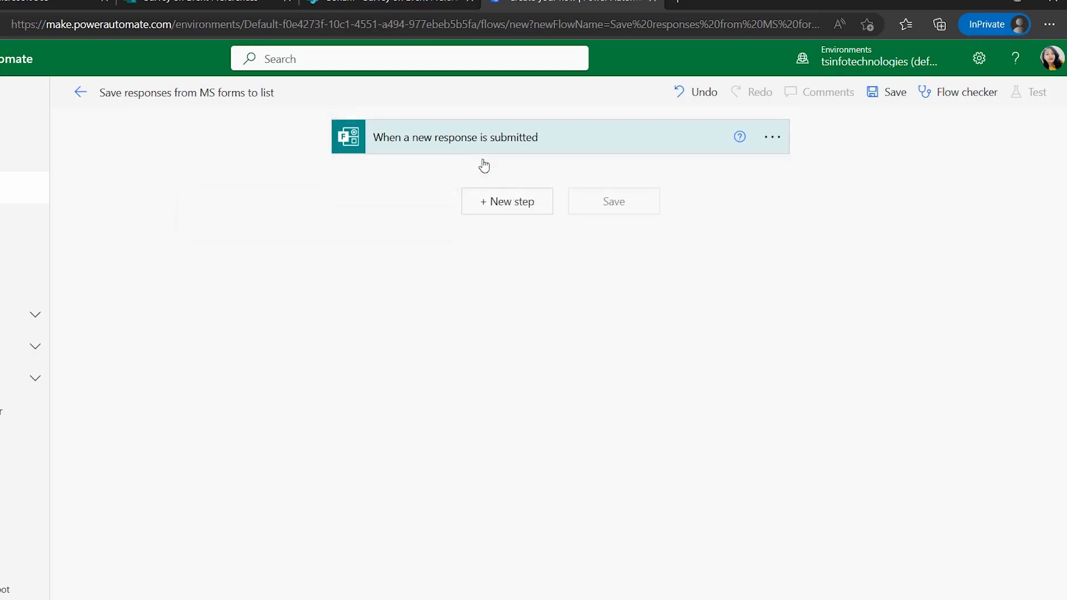
Search 'Microsoft' and add the Microsoft Forms 'Get response details' action as the next step
{"action": "left_click", "coordinate": [487, 203]}
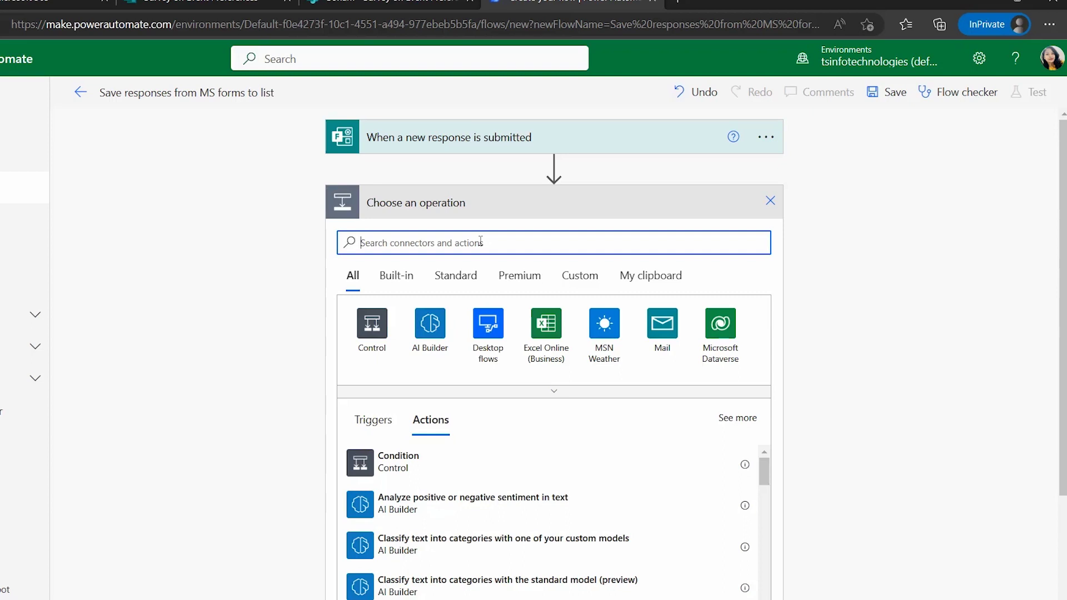
{"action": "type", "text": "Get d"}
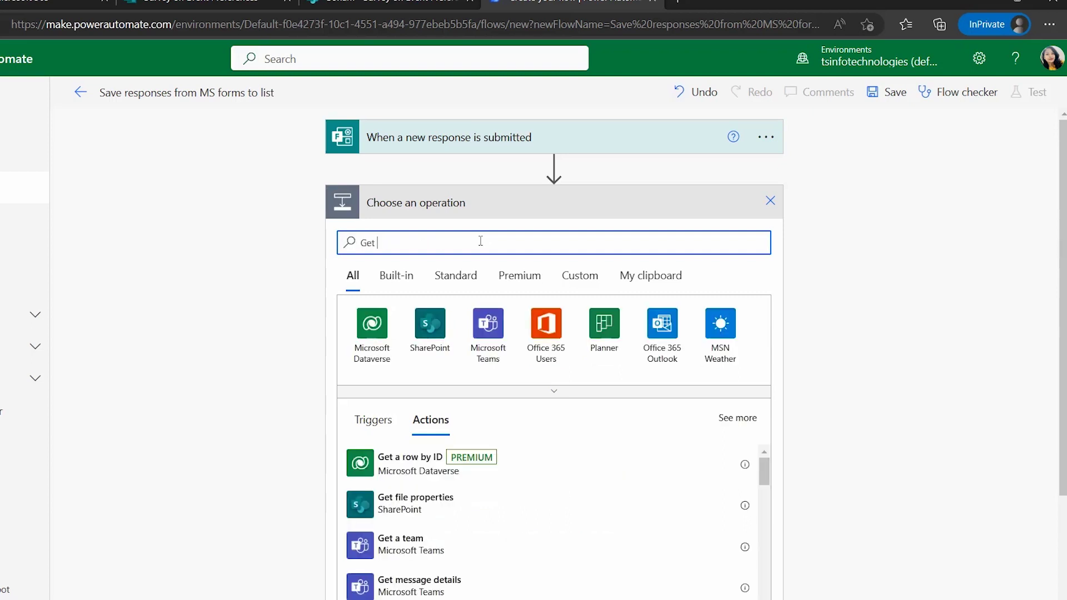
{"action": "key", "text": "BackSpace"}
{"action": "key", "text": "BackSpace"}
{"action": "key", "text": "BackSpace"}
{"action": "key", "text": "BackSpace"}
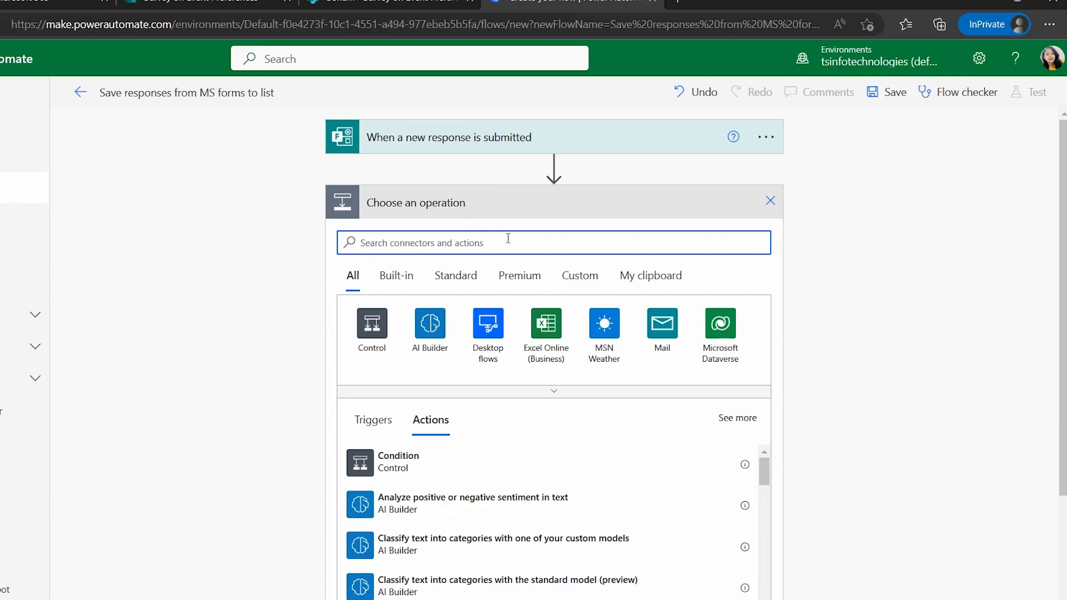
{"action": "type", "text": "Micro"}
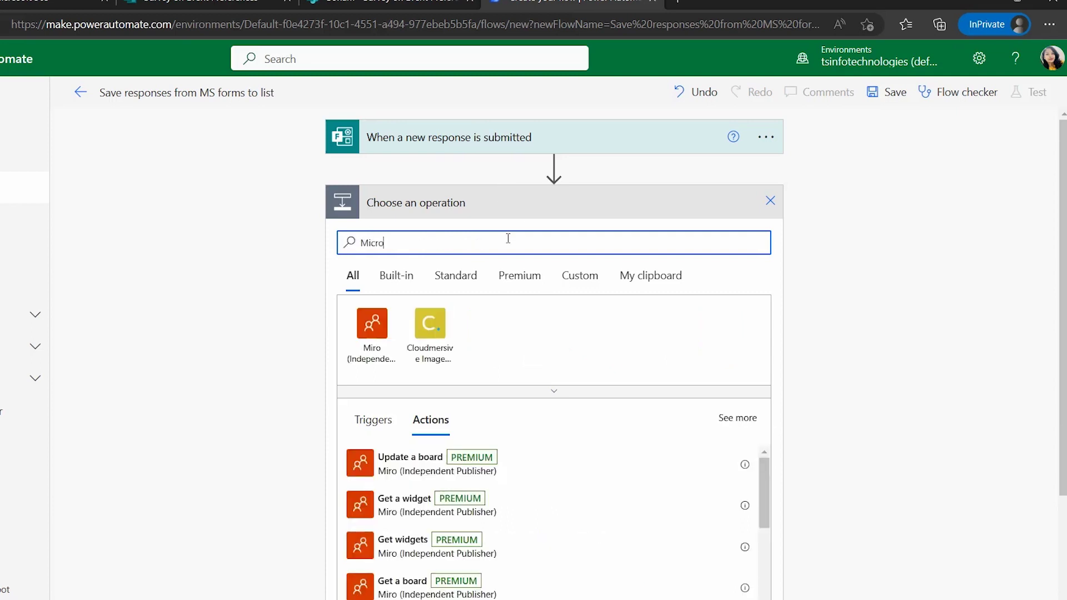
{"action": "type", "text": "soft"}
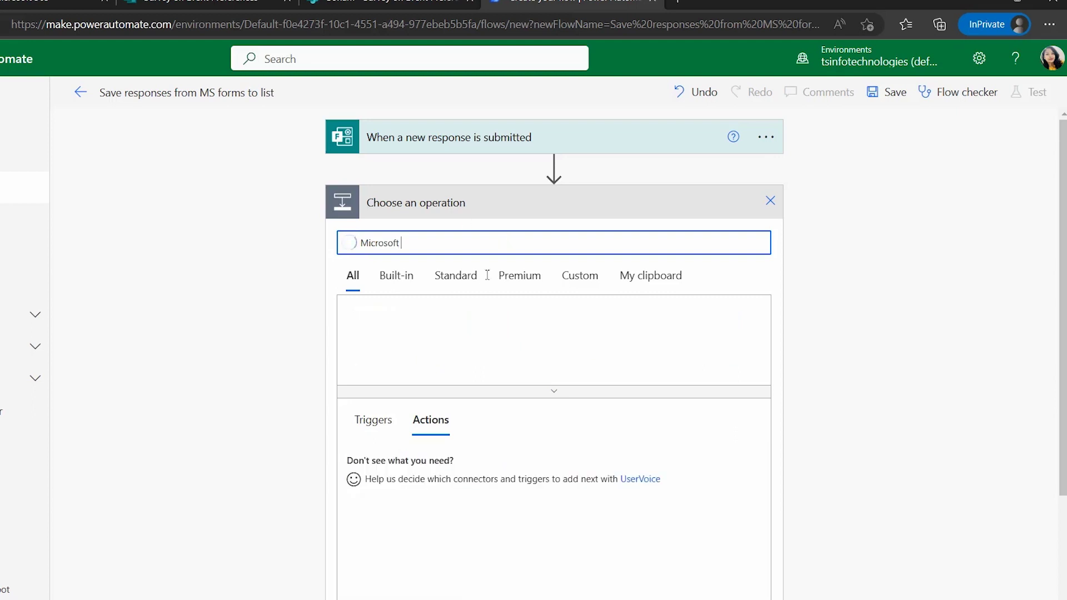
{"action": "left_click", "coordinate": [476, 342]}
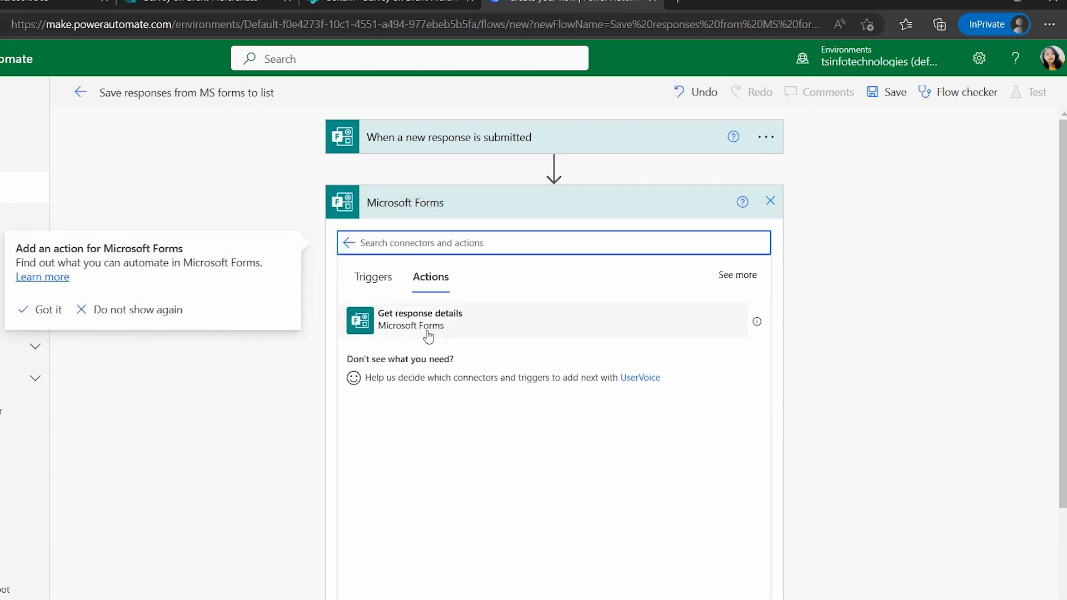
{"action": "left_click", "coordinate": [743, 278]}
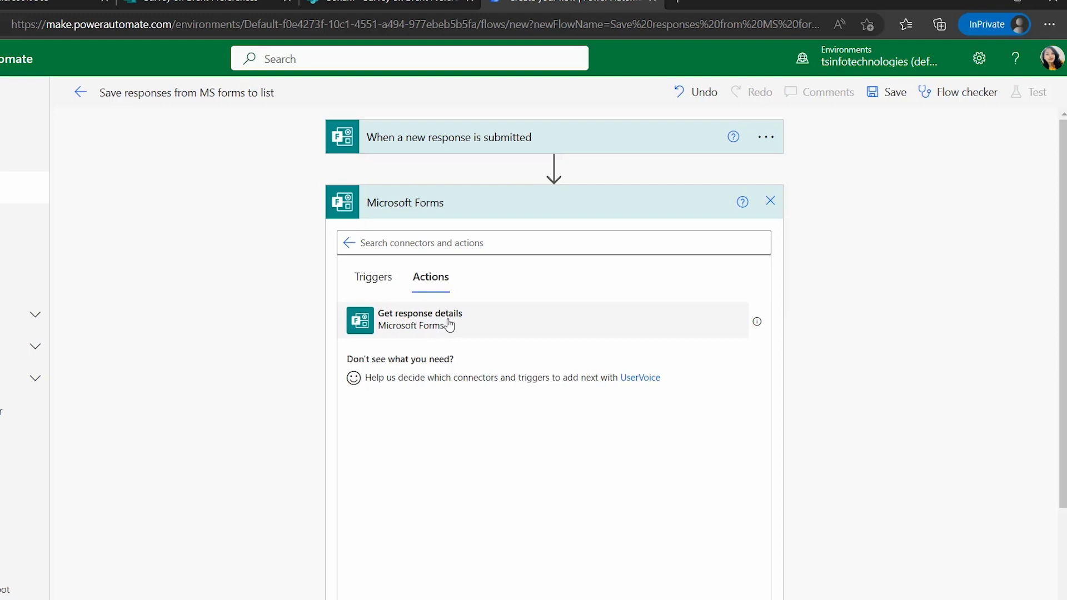
{"action": "left_click", "coordinate": [450, 325]}
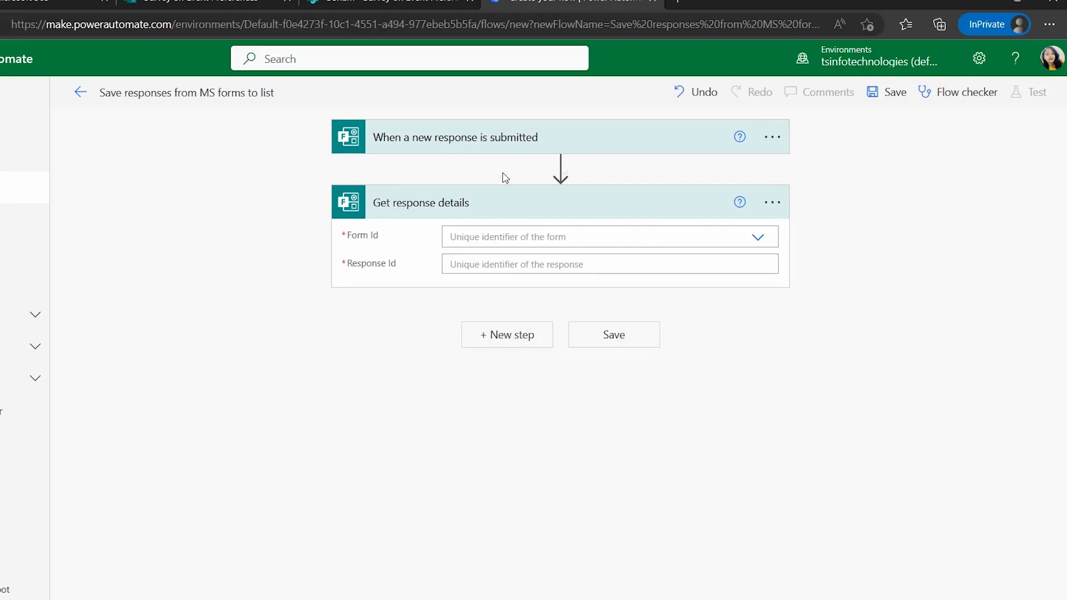
Set Get response details' Form Id to Survey on Event Preferences and Response Id to the trigger's Response Id
{"action": "left_click", "coordinate": [521, 238]}
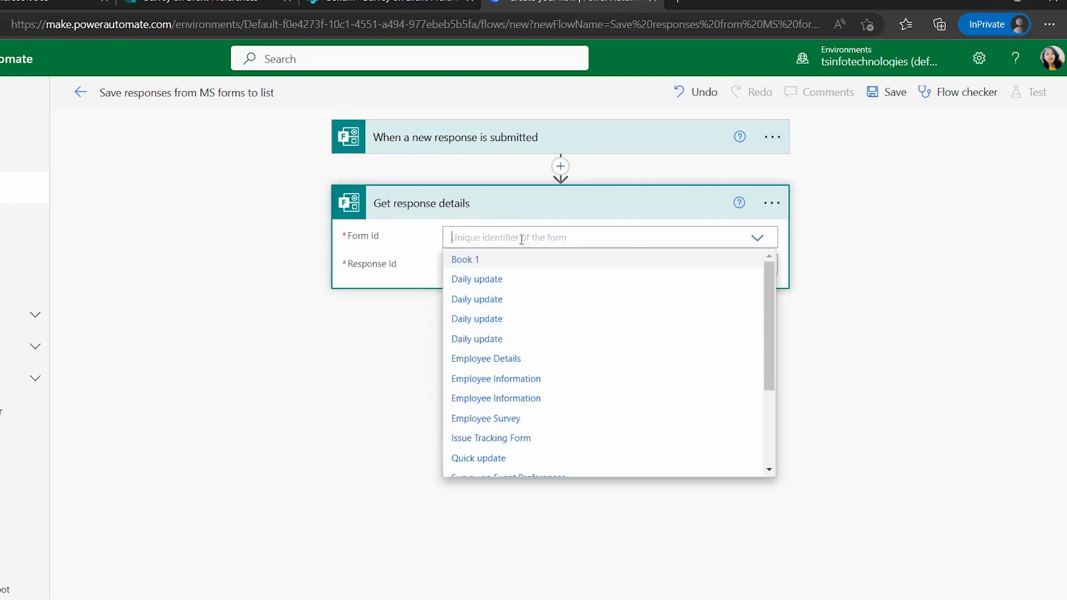
{"action": "scroll", "coordinate": [534, 259], "scroll_direction": "down", "scroll_amount": 3}
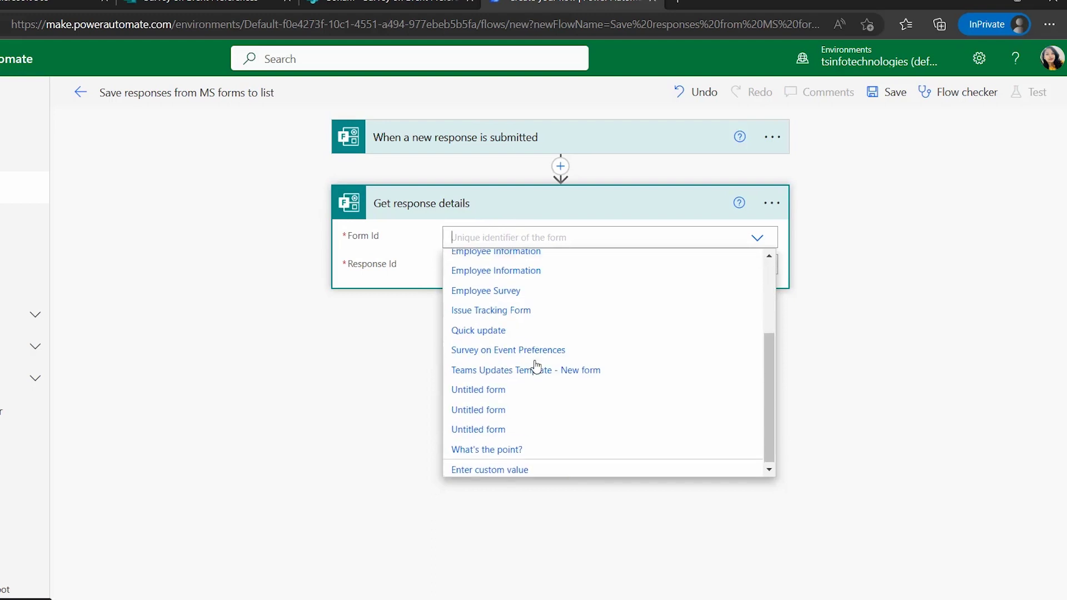
{"action": "left_click", "coordinate": [510, 348]}
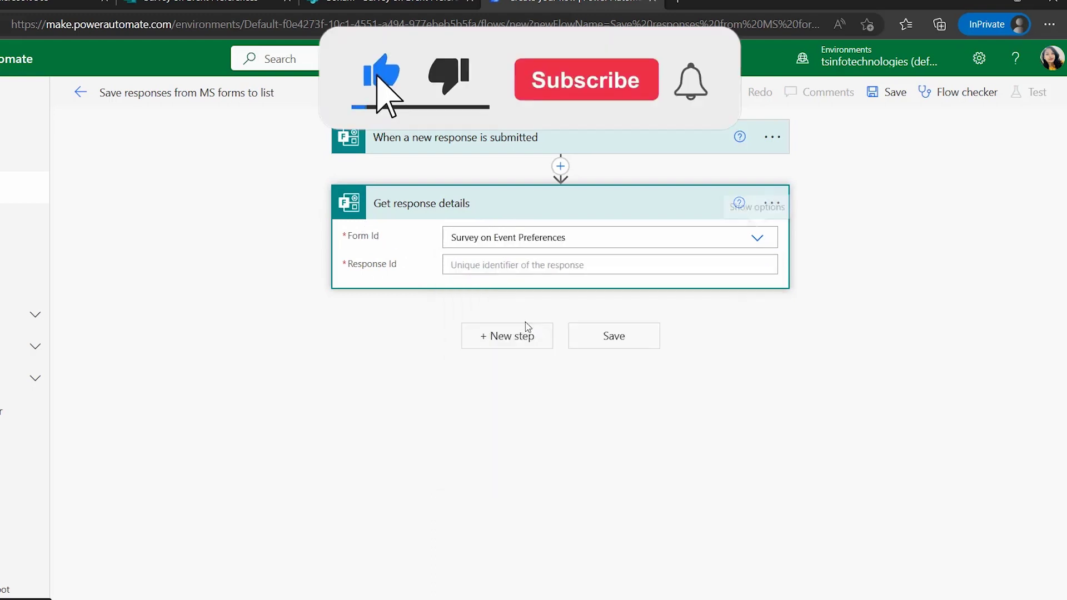
{"action": "left_click", "coordinate": [521, 271]}
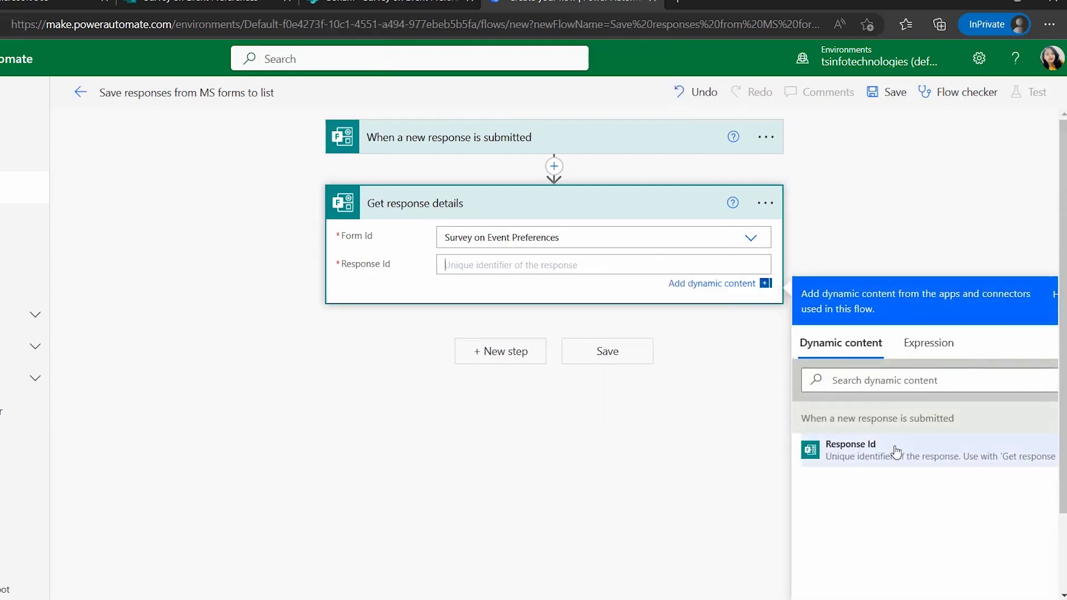
{"action": "left_click", "coordinate": [828, 451]}
{"action": "left_click", "coordinate": [561, 429]}
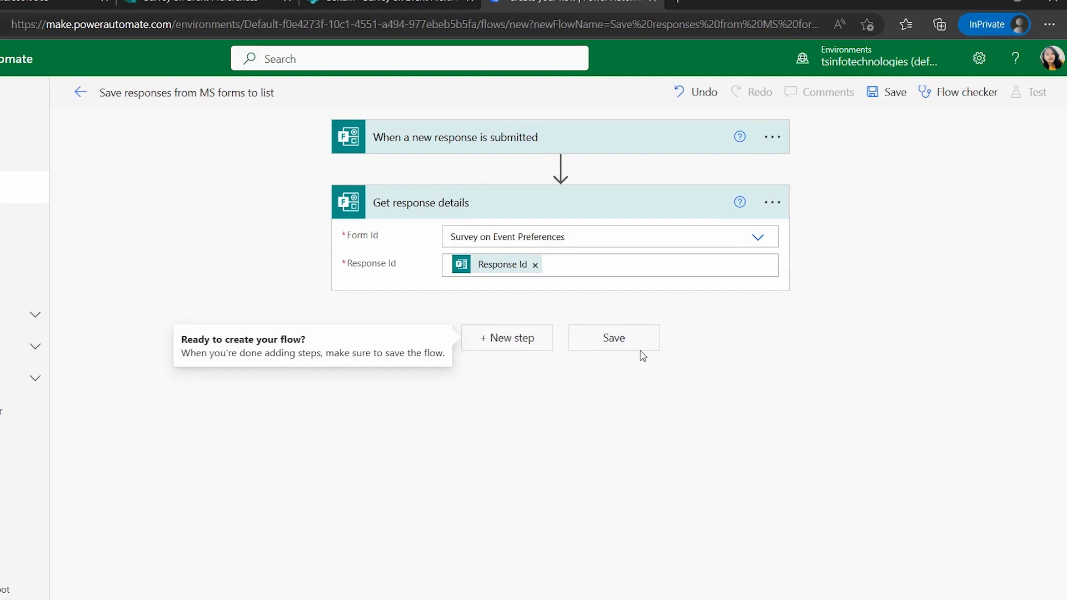
{"action": "left_click", "coordinate": [525, 345]}
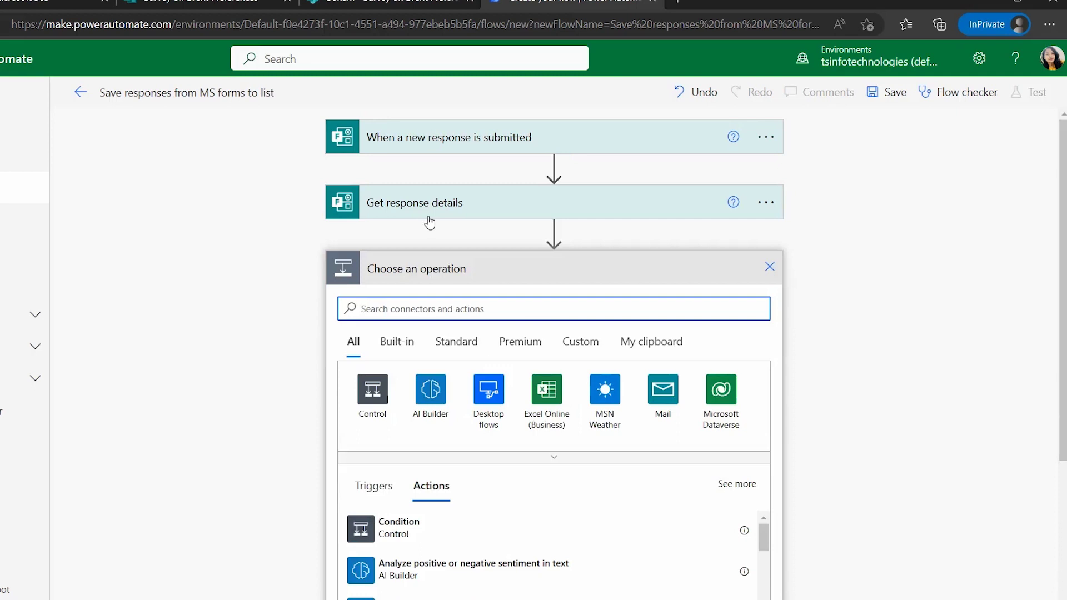
Search 'Create' and add the SharePoint Create item action
{"action": "type", "text": "Create"}
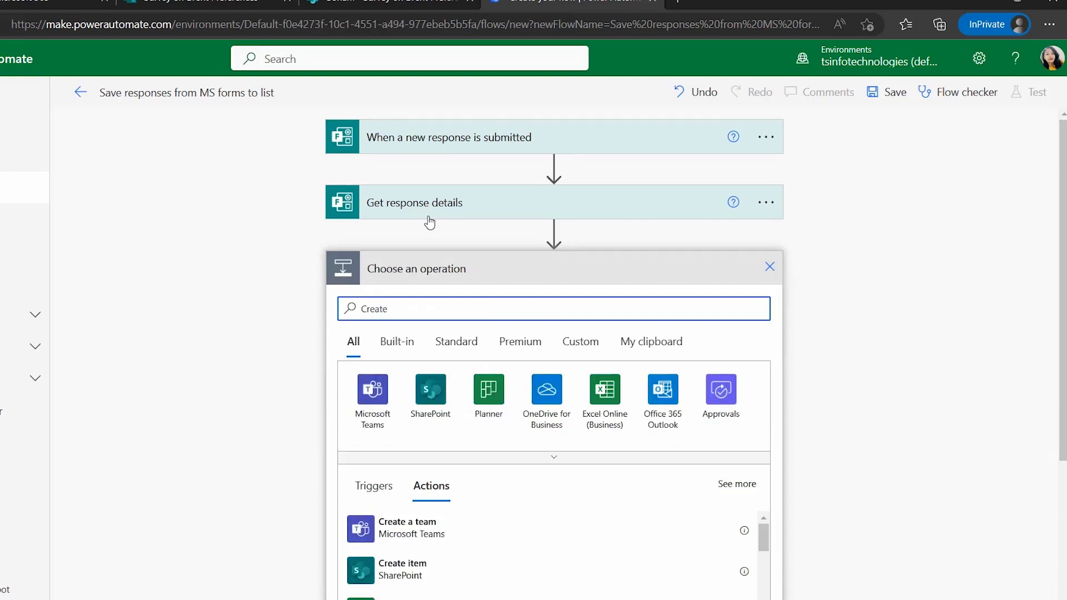
{"action": "left_click", "coordinate": [428, 408]}
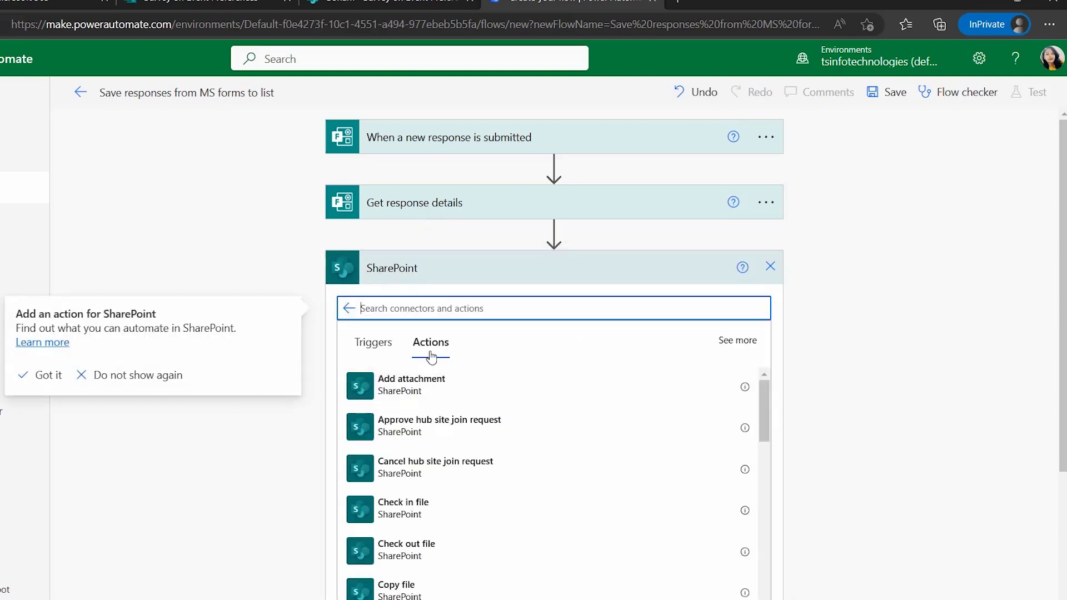
{"action": "scroll", "coordinate": [445, 323], "scroll_direction": "down", "scroll_amount": 1}
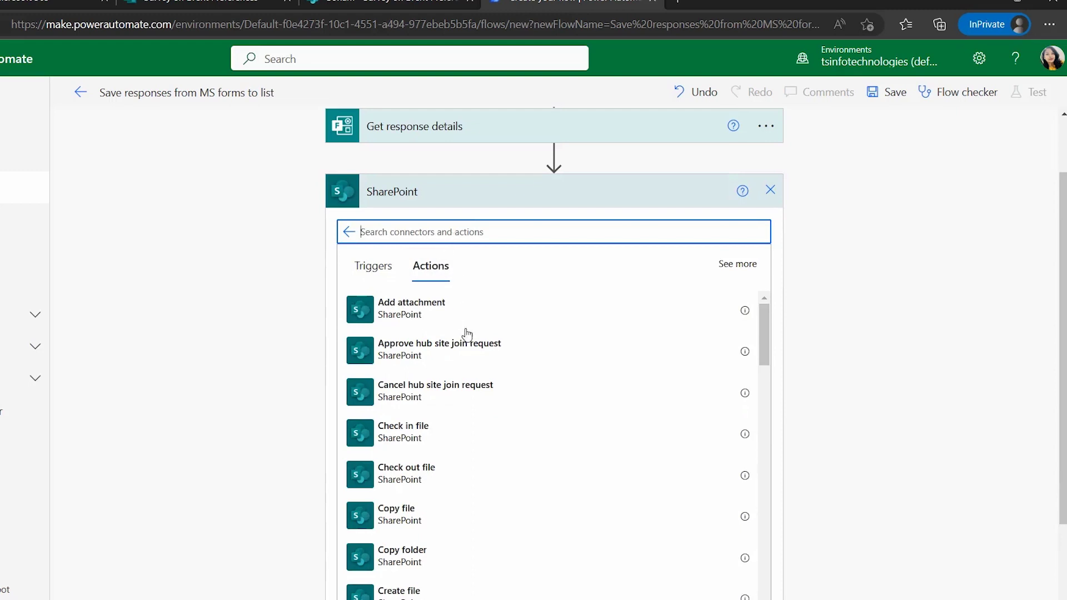
{"action": "scroll", "coordinate": [484, 406], "scroll_direction": "down", "scroll_amount": 3}
{"action": "scroll", "coordinate": [495, 465], "scroll_direction": "down", "scroll_amount": 1}
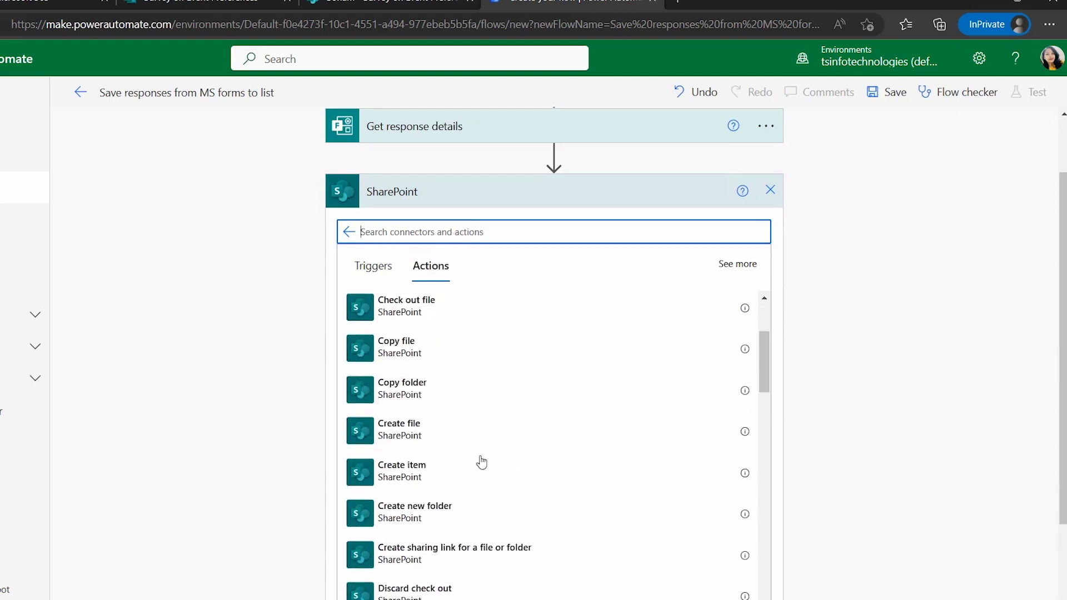
{"action": "left_click", "coordinate": [416, 487]}
{"action": "left_click", "coordinate": [477, 301]}
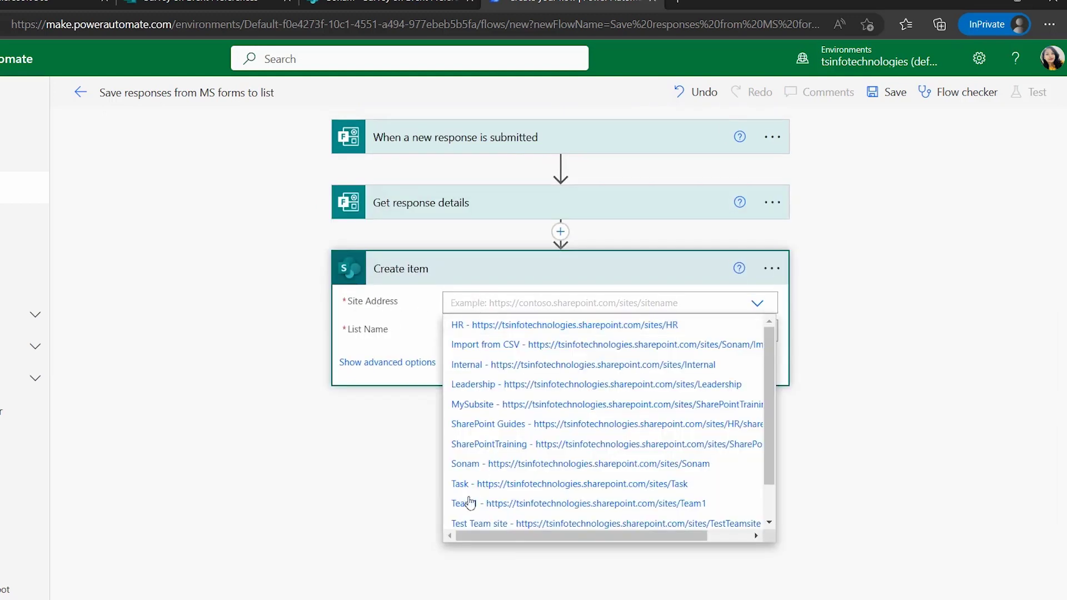
Point Create item at the team site and its Survey on Event Preferences list
{"action": "left_click", "coordinate": [474, 465]}
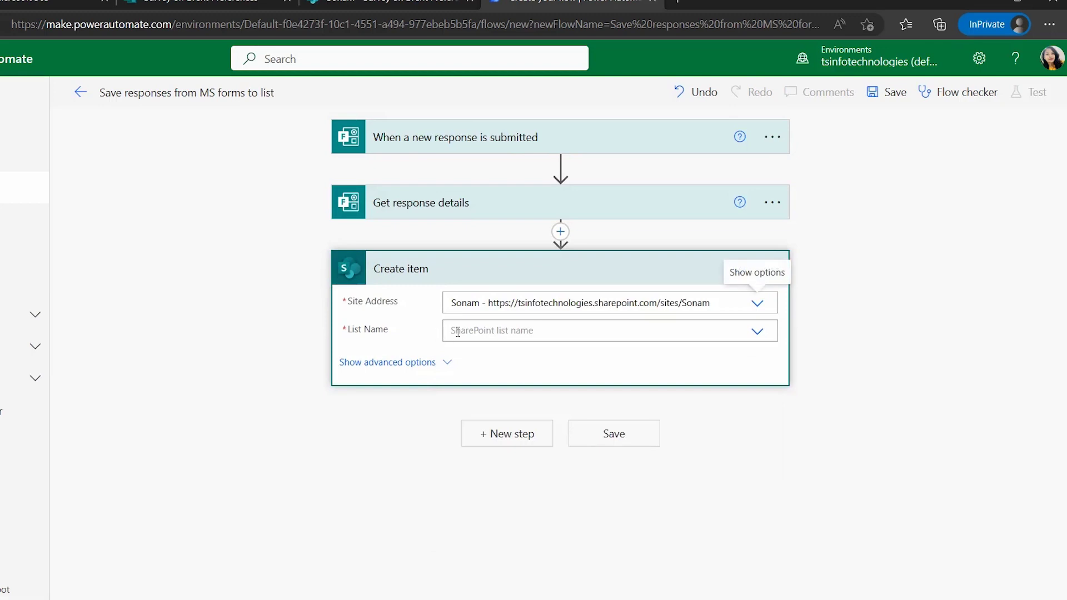
{"action": "left_click", "coordinate": [462, 332]}
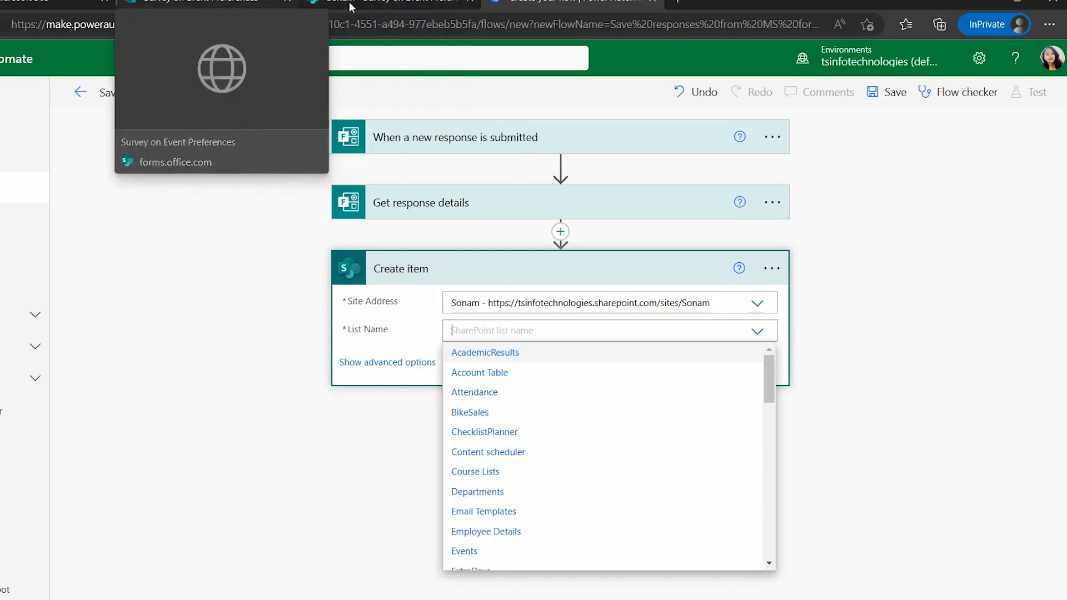
{"action": "scroll", "coordinate": [536, 474], "scroll_direction": "down", "scroll_amount": 5}
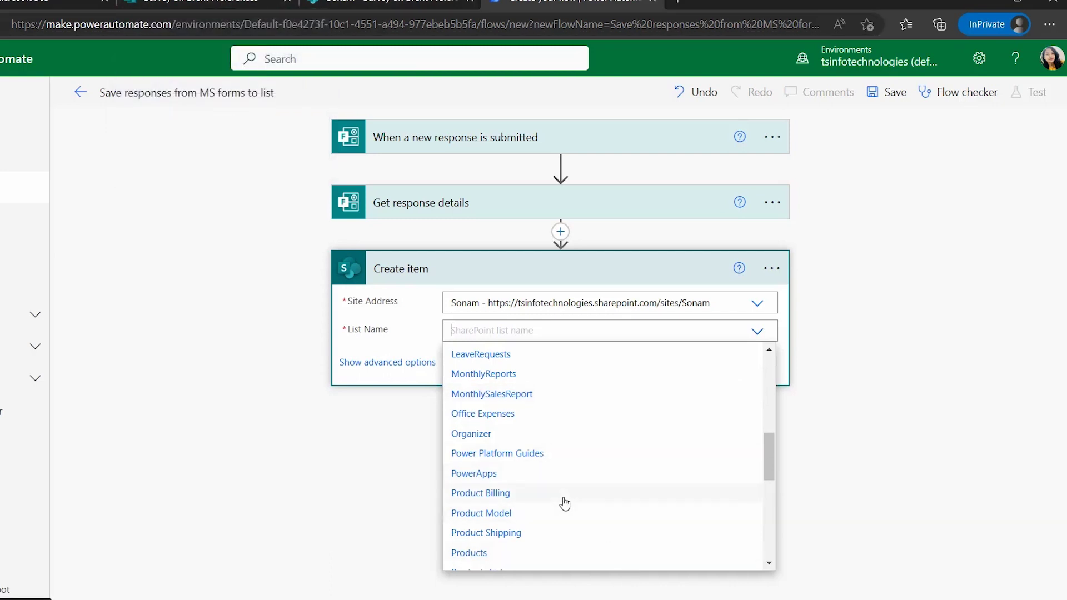
{"action": "scroll", "coordinate": [565, 503], "scroll_direction": "down", "scroll_amount": 3}
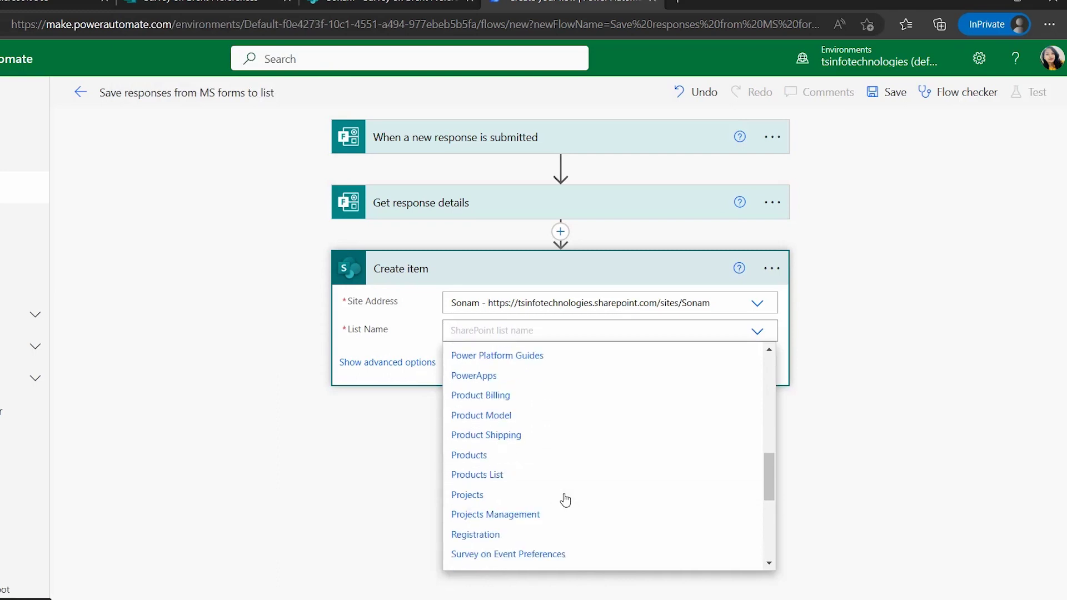
{"action": "left_click", "coordinate": [450, 483]}
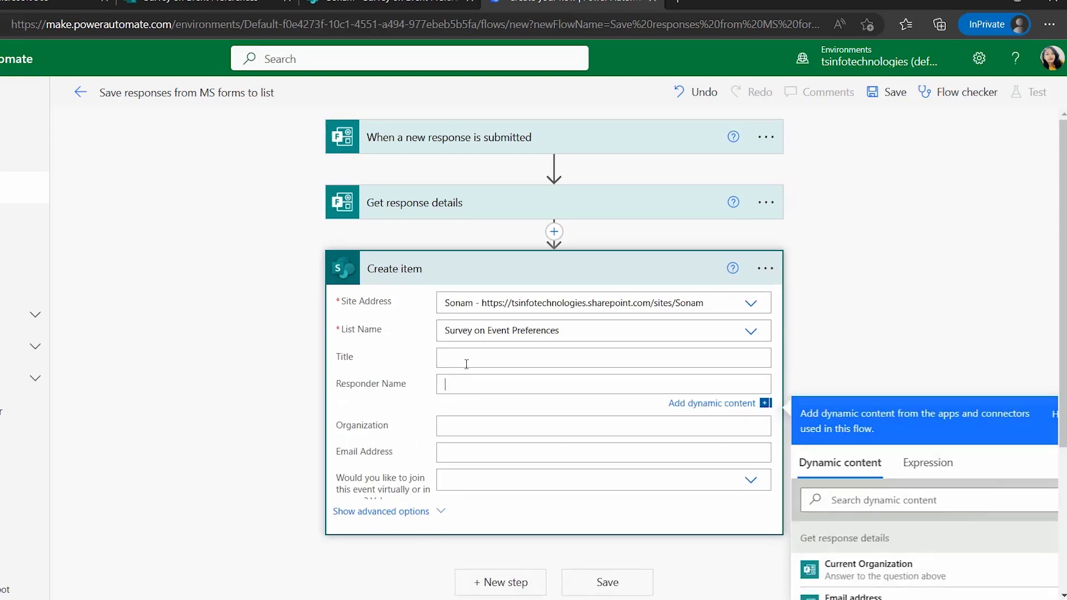
Map Your name, Current Organization and Email address answers to Responder Name, Organization and Email Address
{"action": "scroll", "coordinate": [467, 362], "scroll_direction": "down", "scroll_amount": 3}
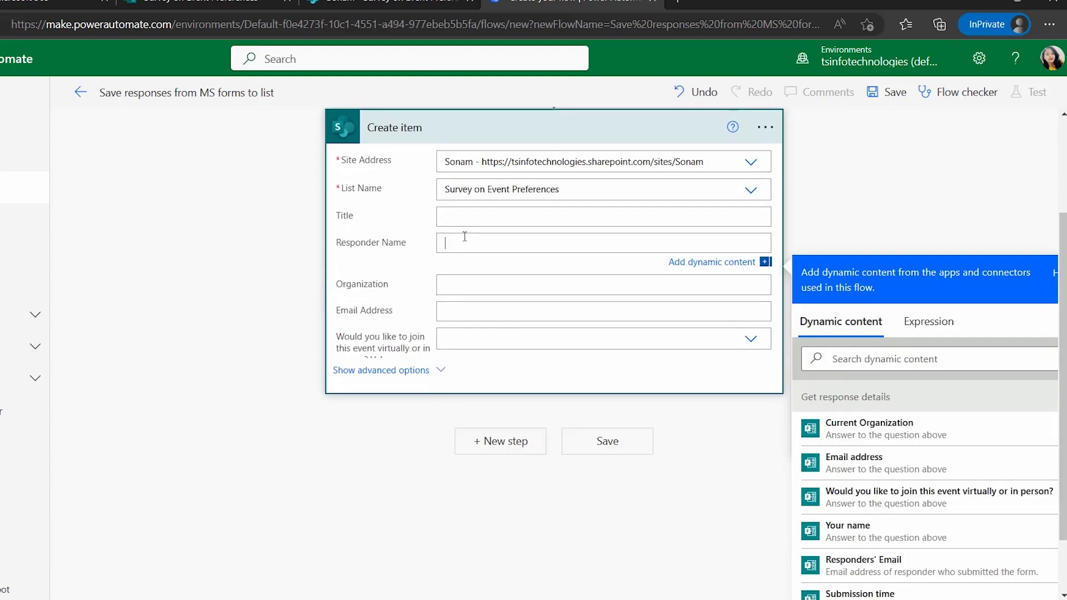
{"action": "left_click", "coordinate": [911, 355]}
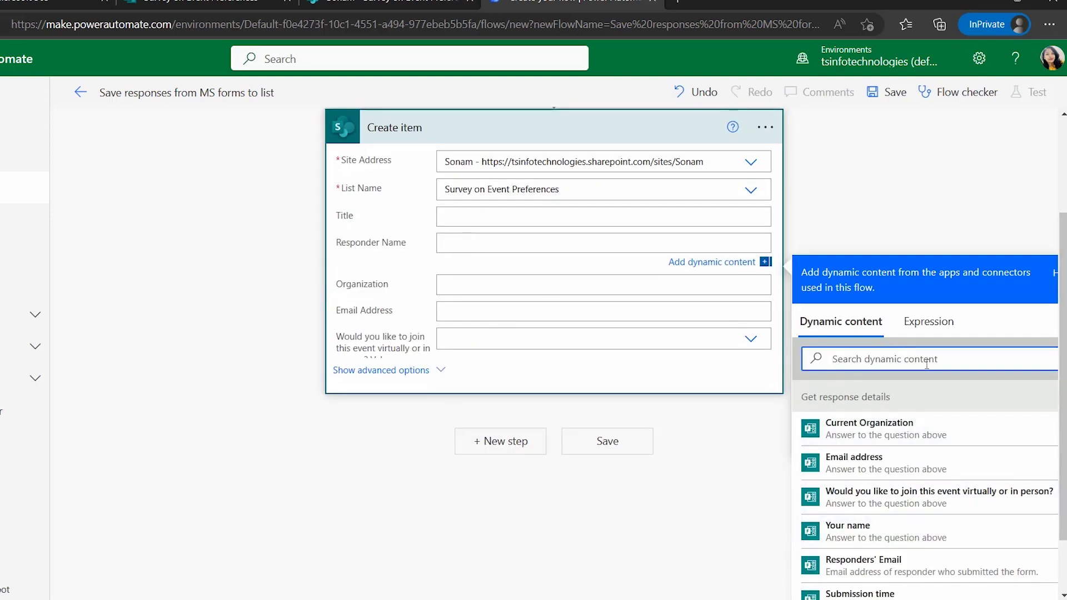
{"action": "type", "text": "Name"}
{"action": "left_click", "coordinate": [848, 429]}
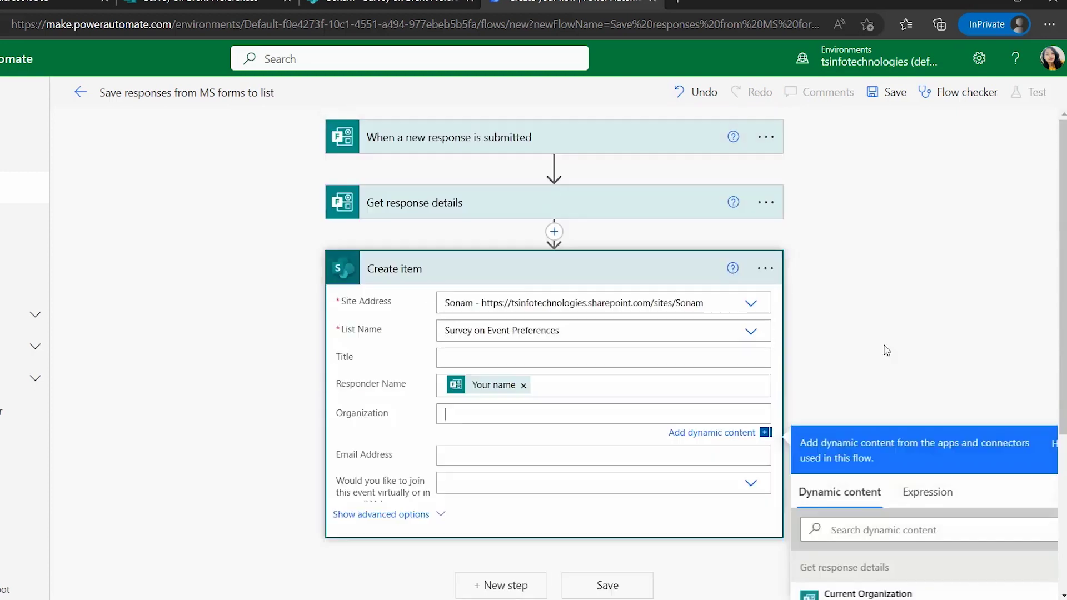
{"action": "left_click", "coordinate": [872, 531]}
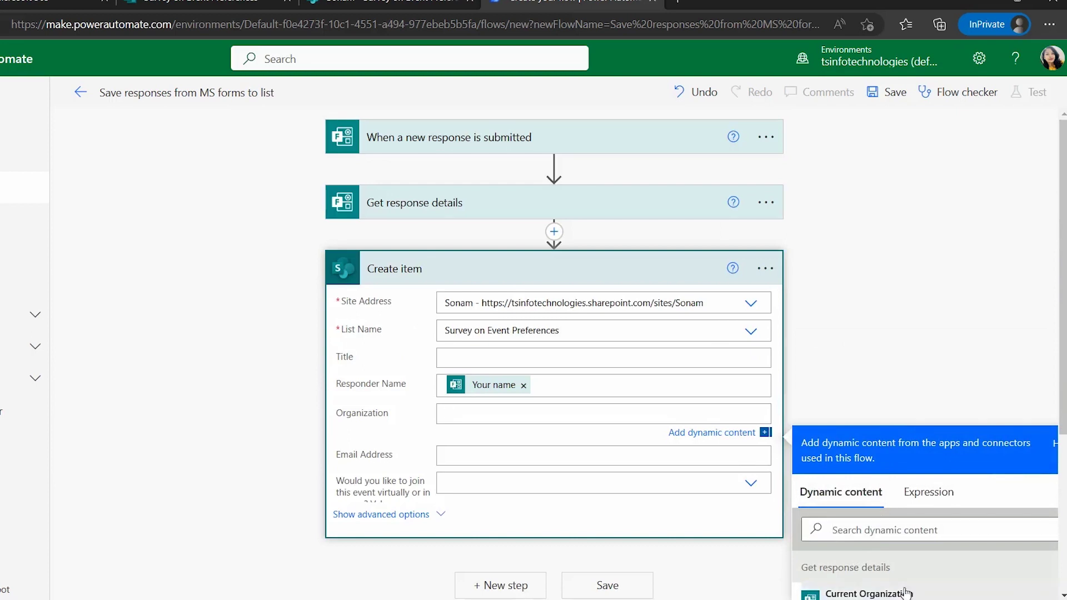
{"action": "left_click", "coordinate": [869, 594]}
{"action": "scroll", "coordinate": [643, 327], "scroll_direction": "down", "scroll_amount": 4}
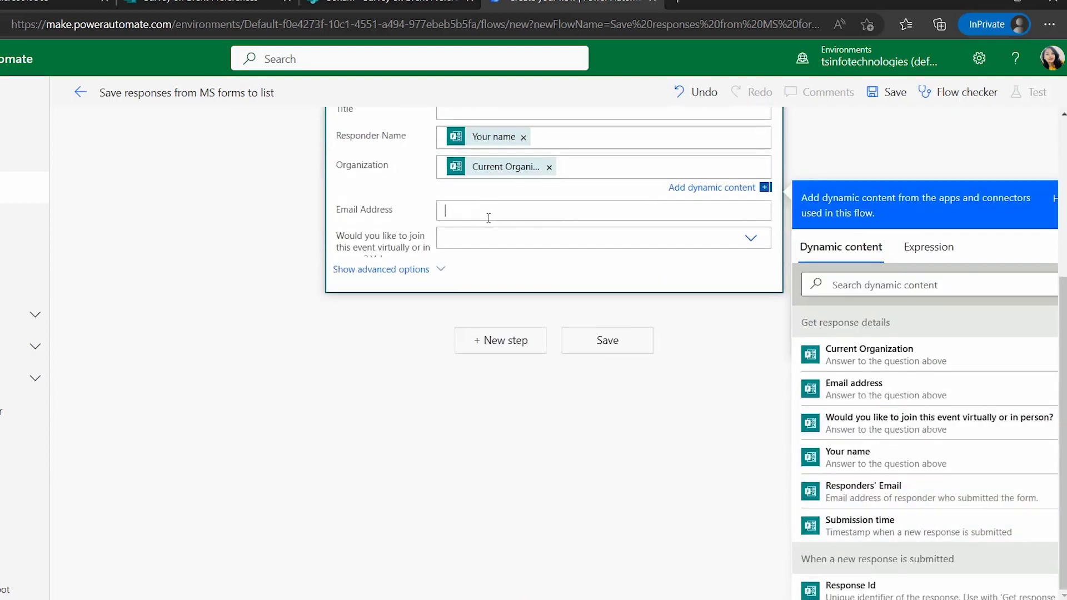
{"action": "scroll", "coordinate": [874, 381], "scroll_direction": "down", "scroll_amount": 5}
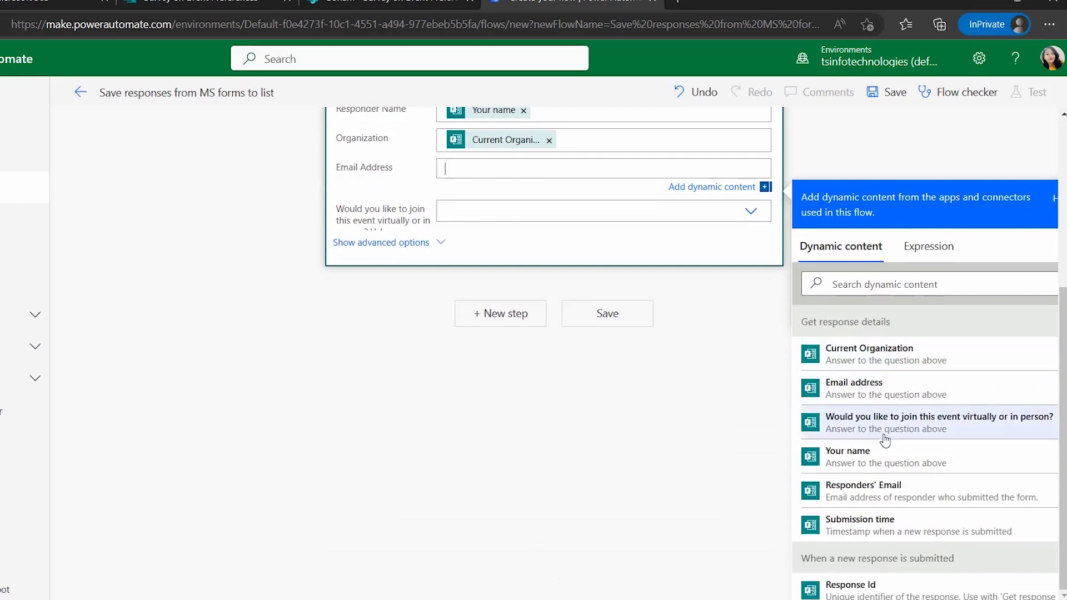
{"action": "left_click", "coordinate": [887, 393]}
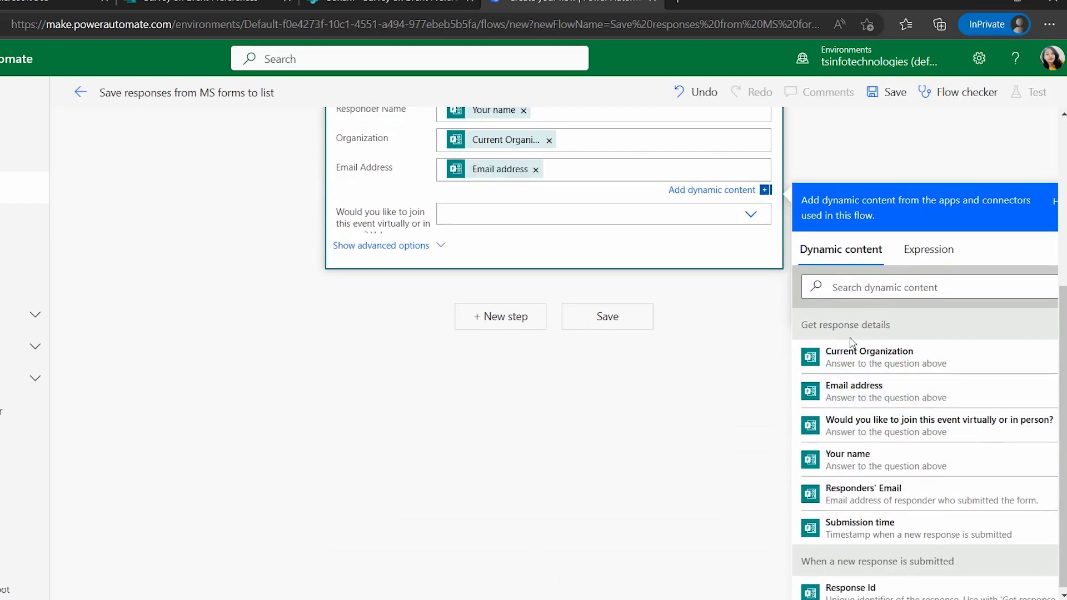
Fill the join-preference choice column with the virtual-or-in-person answer as a custom value
{"action": "left_click_drag", "start_coordinate": [805, 325], "coordinate": [891, 325]}
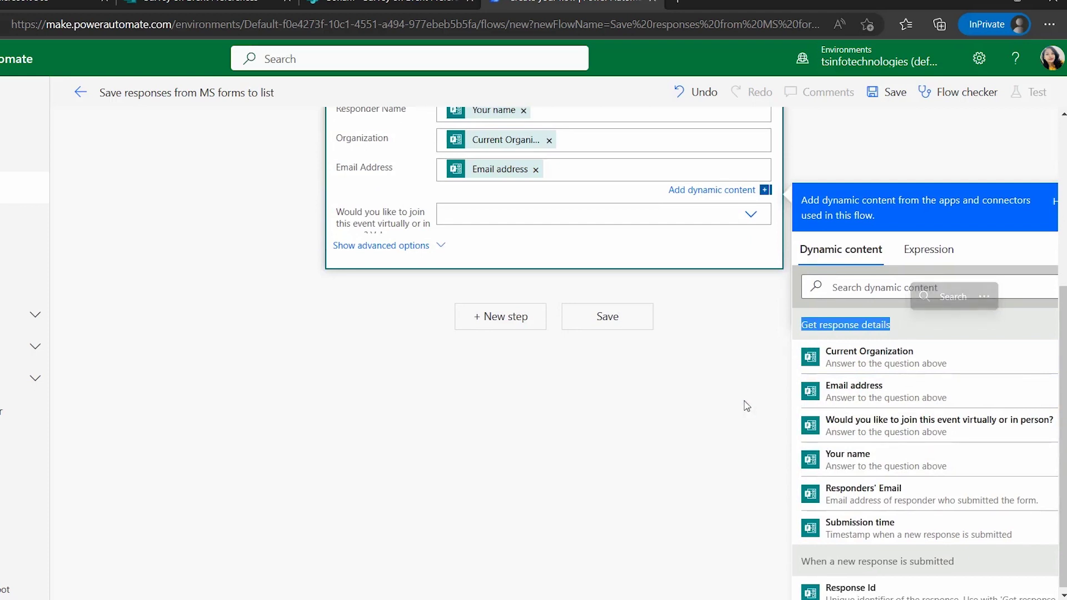
{"action": "left_click", "coordinate": [602, 213]}
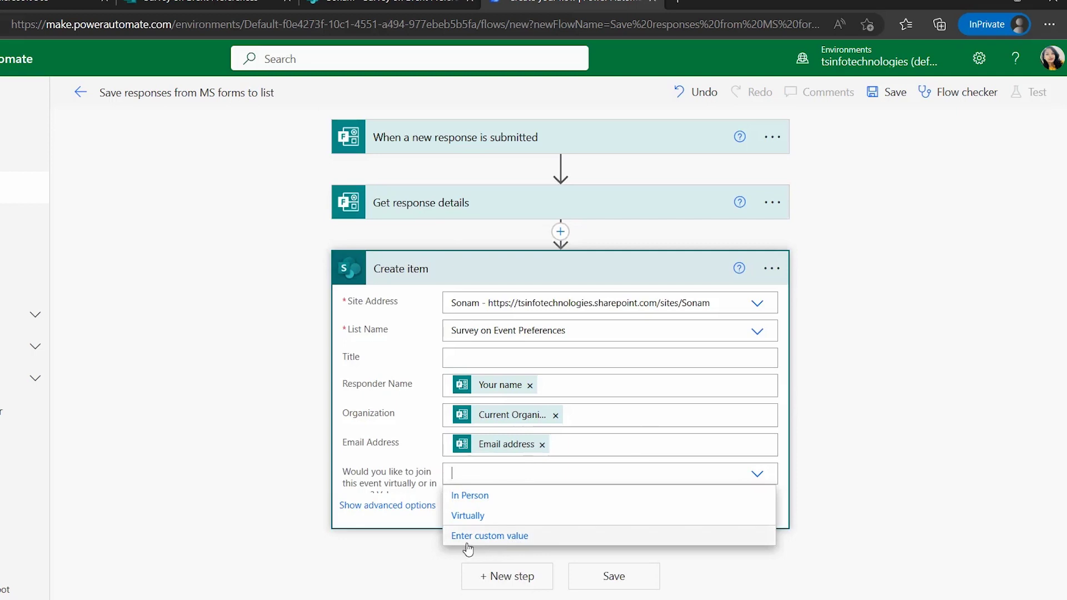
{"action": "left_click", "coordinate": [469, 539]}
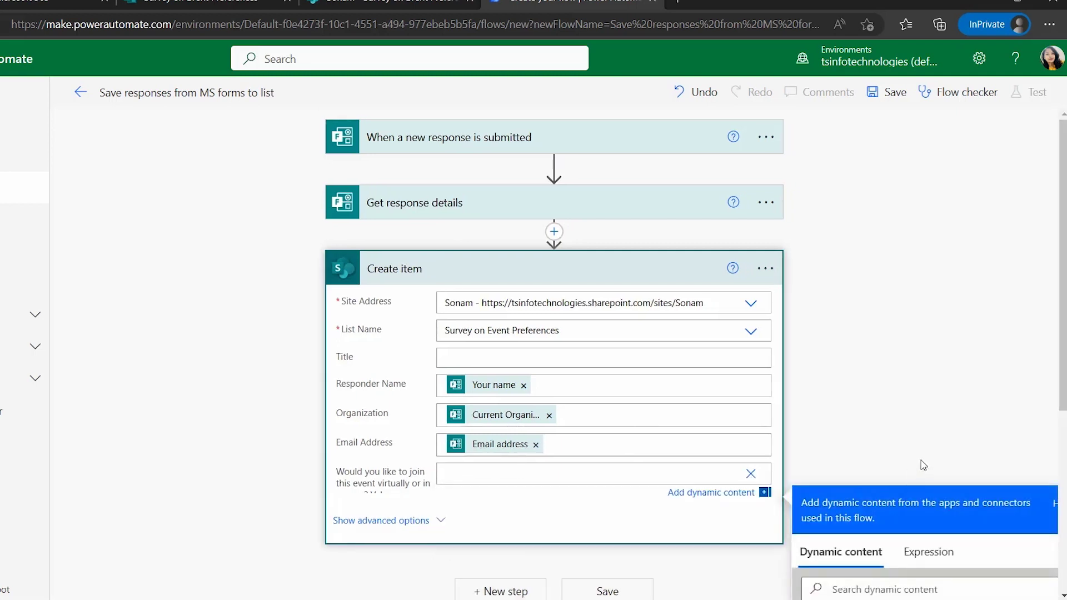
{"action": "scroll", "coordinate": [833, 478], "scroll_direction": "down", "scroll_amount": 4}
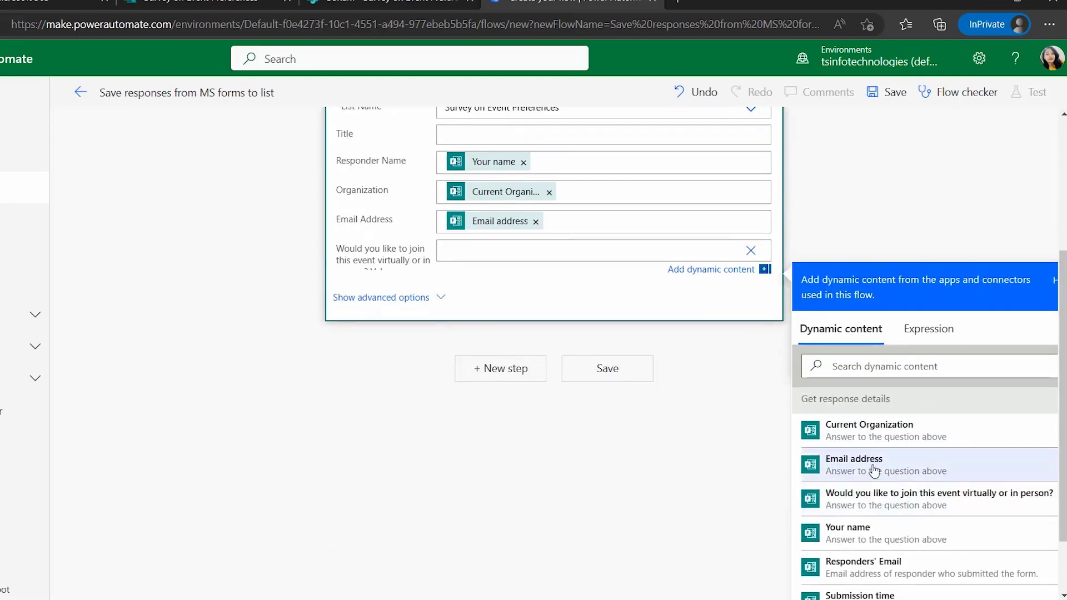
{"action": "left_click", "coordinate": [865, 503]}
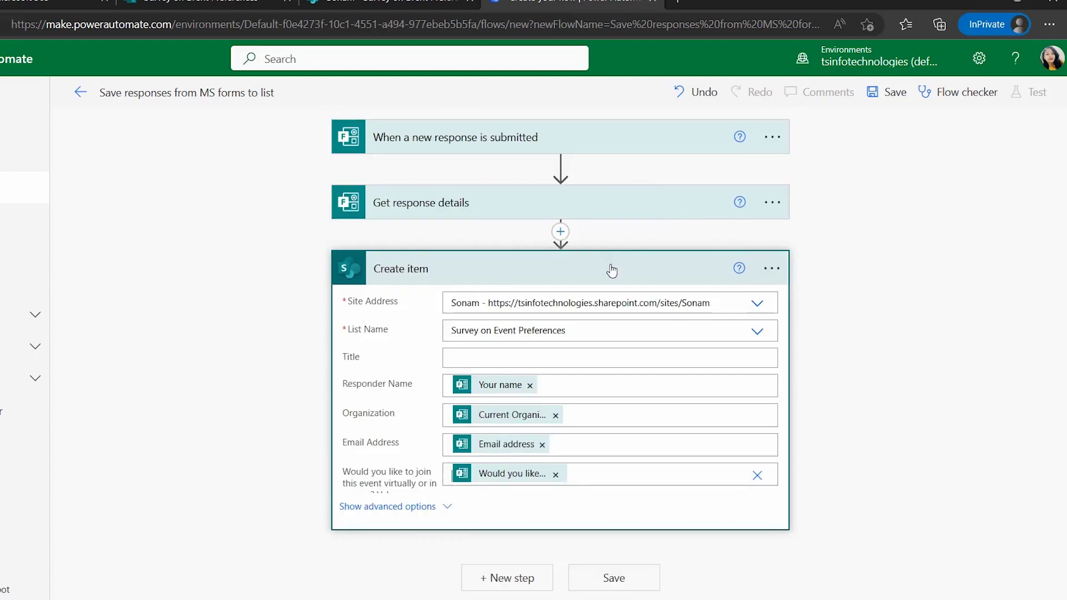
{"action": "left_click", "coordinate": [706, 277]}
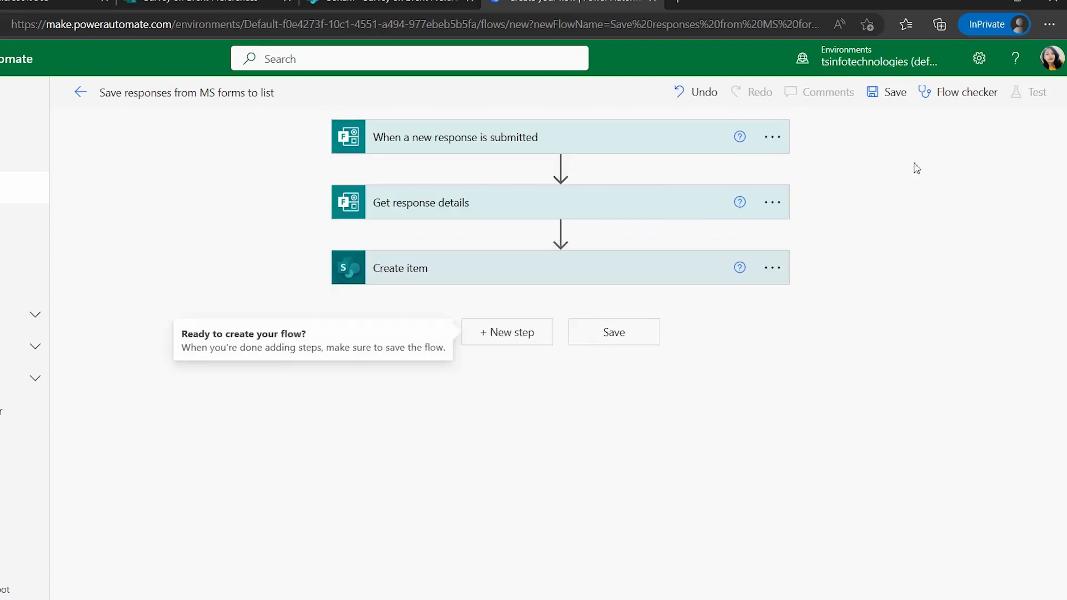
Save the flow and start a manual test run waiting for a new form response
{"action": "left_click", "coordinate": [871, 100]}
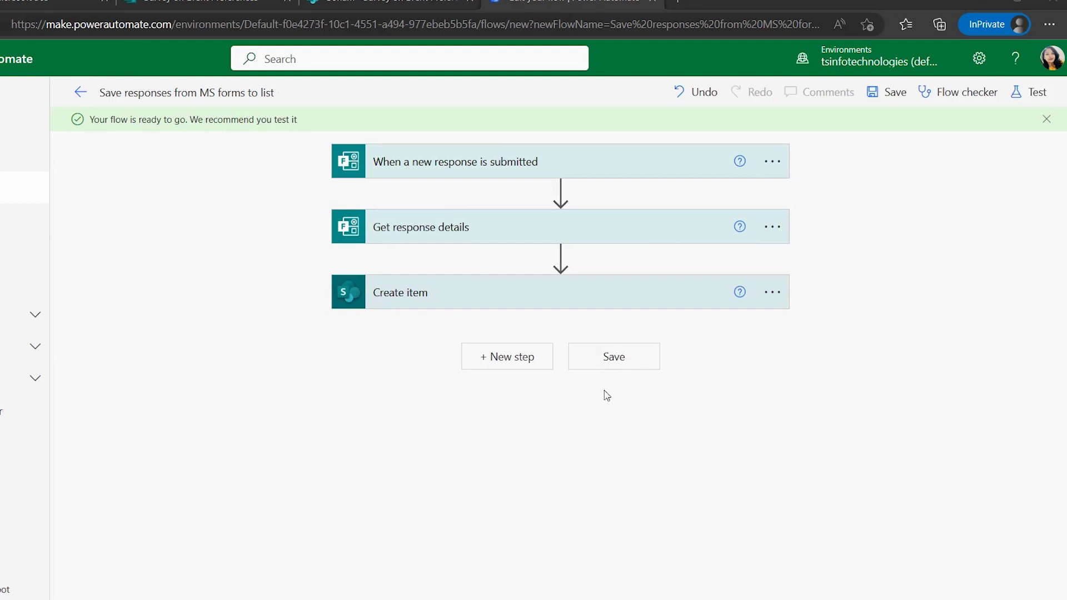
{"action": "left_click", "coordinate": [1028, 91]}
{"action": "left_click", "coordinate": [868, 133]}
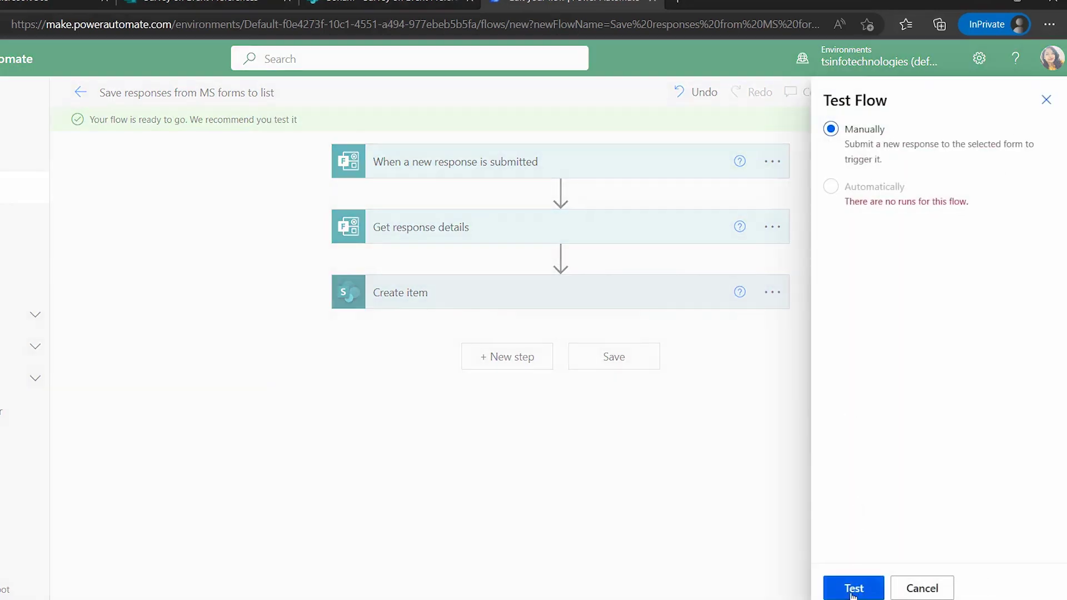
{"action": "left_click", "coordinate": [853, 590]}
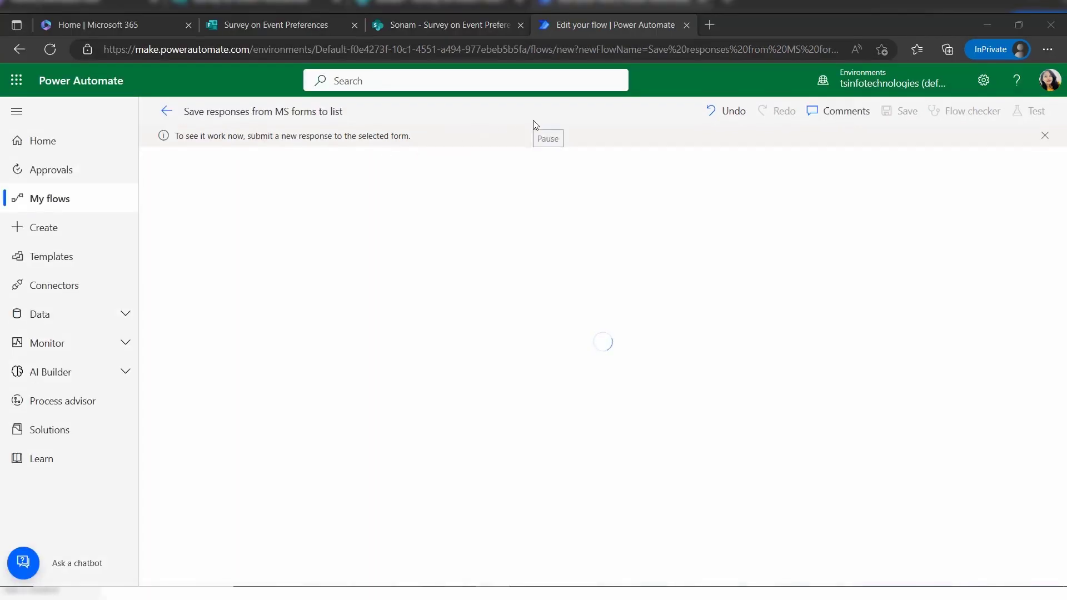
{"action": "left_click", "coordinate": [308, 22]}
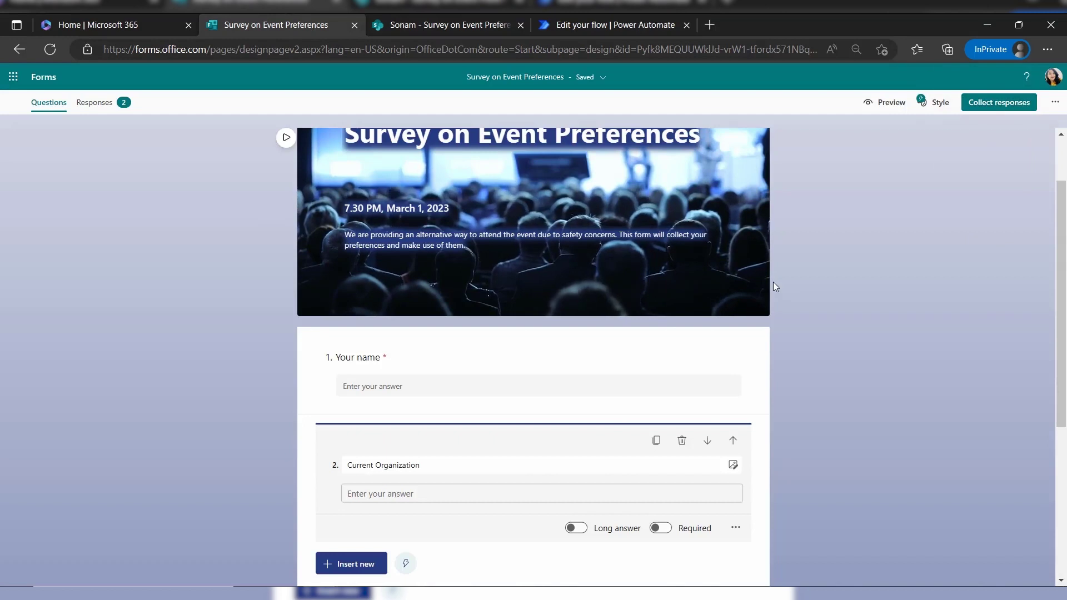
Preview the Survey on Event Preferences questions, then bring up Collect responses
{"action": "left_click", "coordinate": [888, 103]}
{"action": "left_click", "coordinate": [367, 405]}
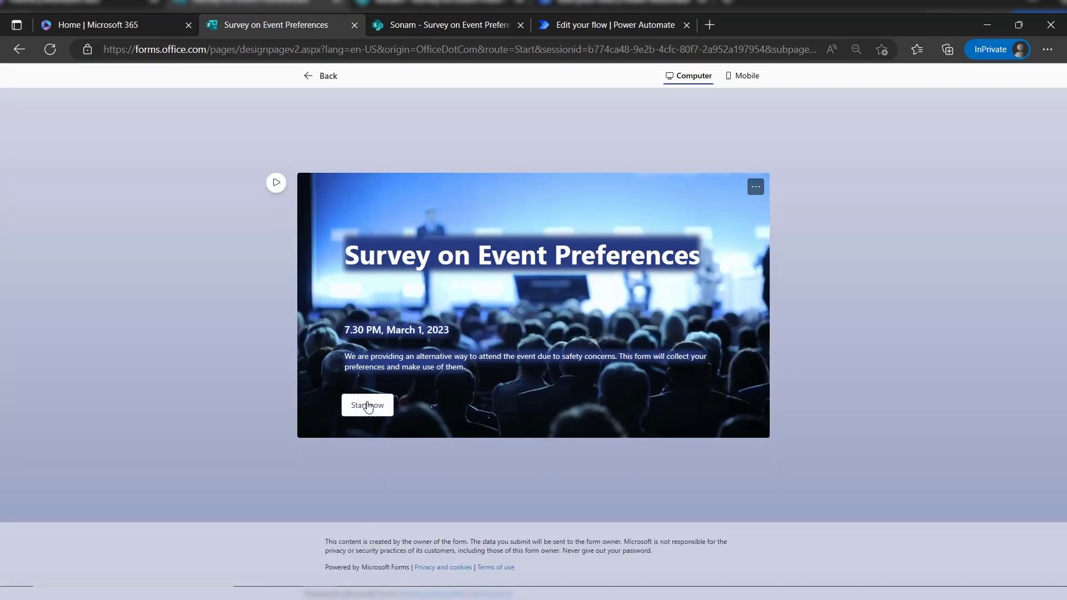
{"action": "scroll", "coordinate": [503, 445], "scroll_direction": "down", "scroll_amount": 2}
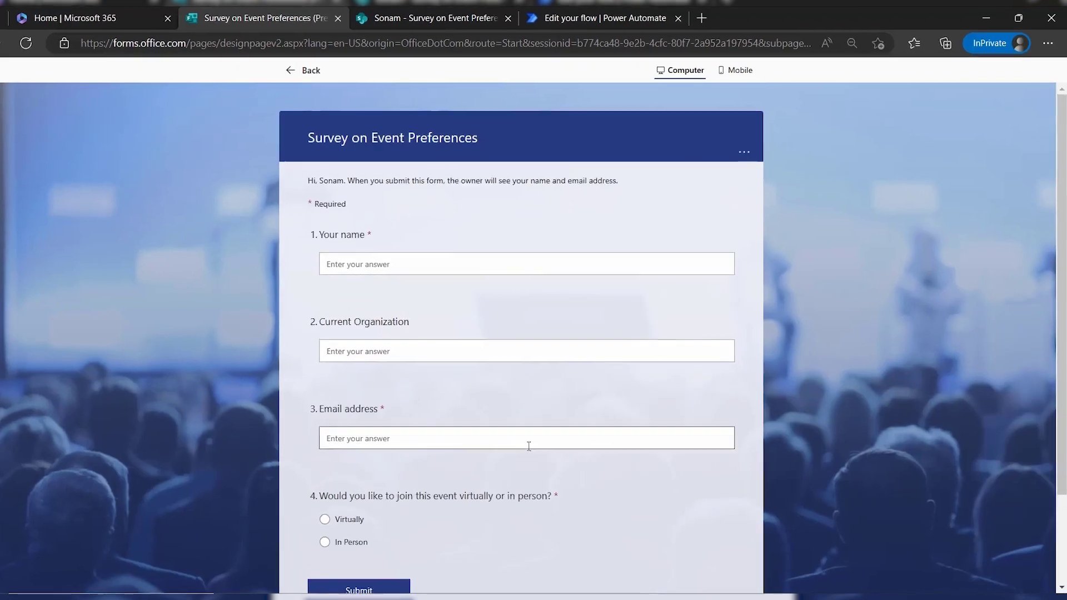
{"action": "scroll", "coordinate": [528, 443], "scroll_direction": "down", "scroll_amount": 2}
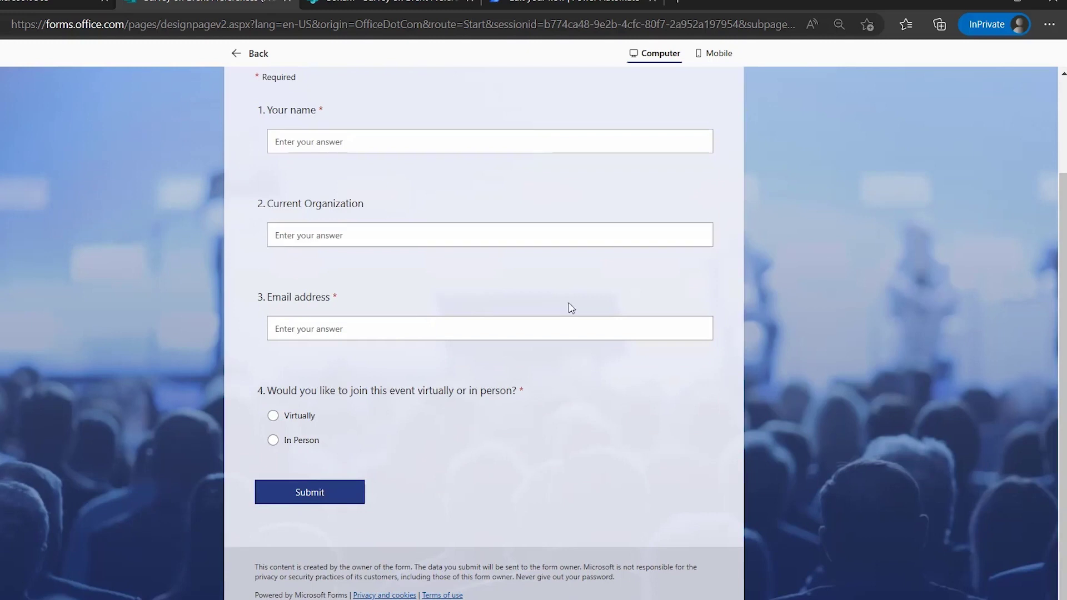
{"action": "left_click", "coordinate": [245, 52]}
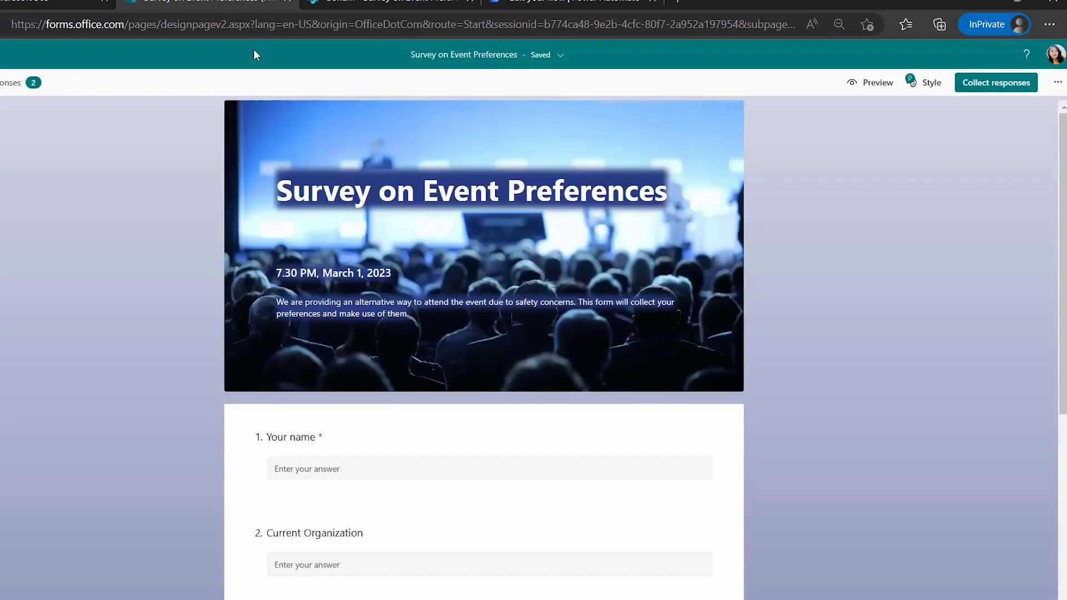
{"action": "left_click", "coordinate": [1030, 83]}
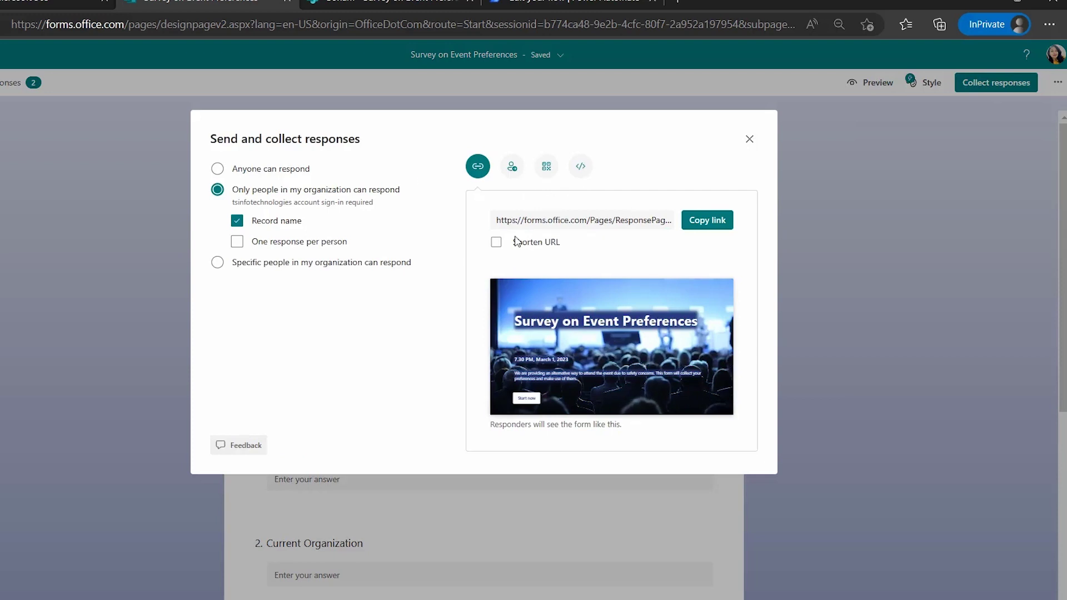
Set the survey to Anyone can respond, shorten its response link and copy it
{"action": "left_click", "coordinate": [596, 225]}
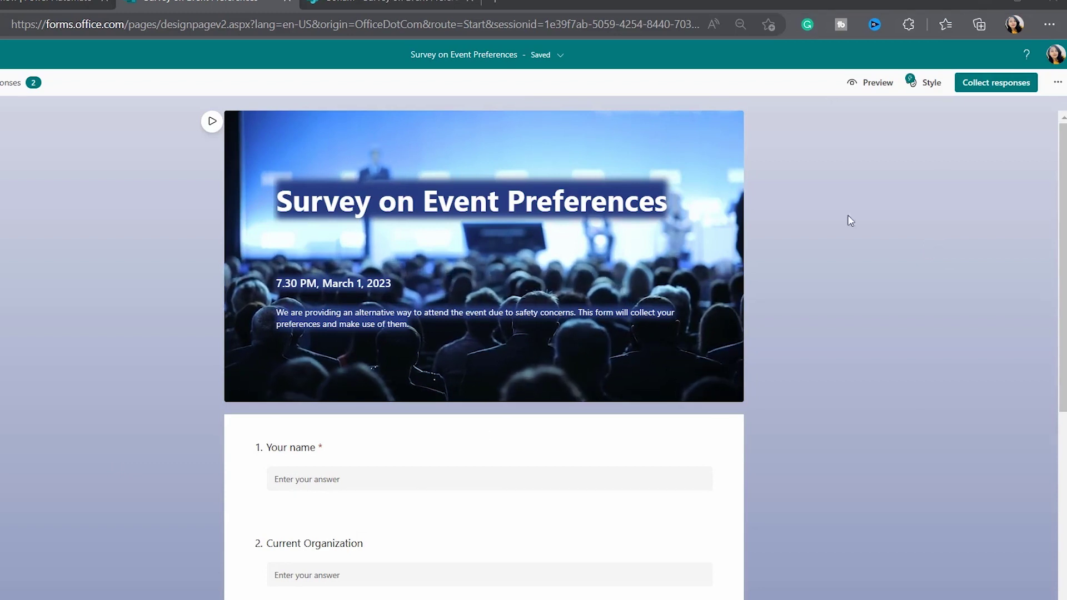
{"action": "left_click", "coordinate": [993, 86]}
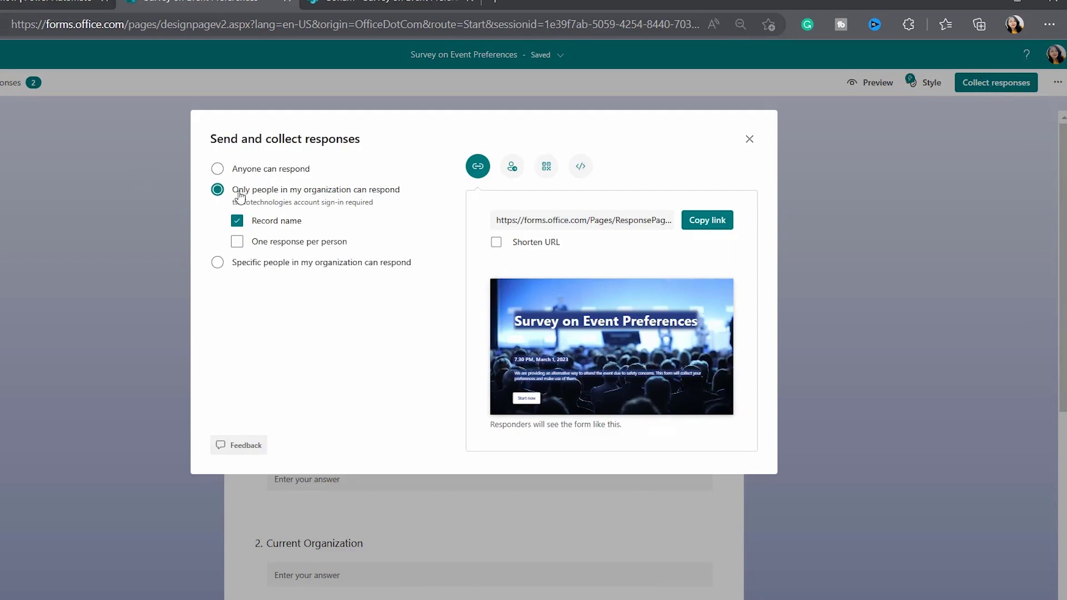
{"action": "left_click_drag", "start_coordinate": [292, 202], "coordinate": [234, 211]}
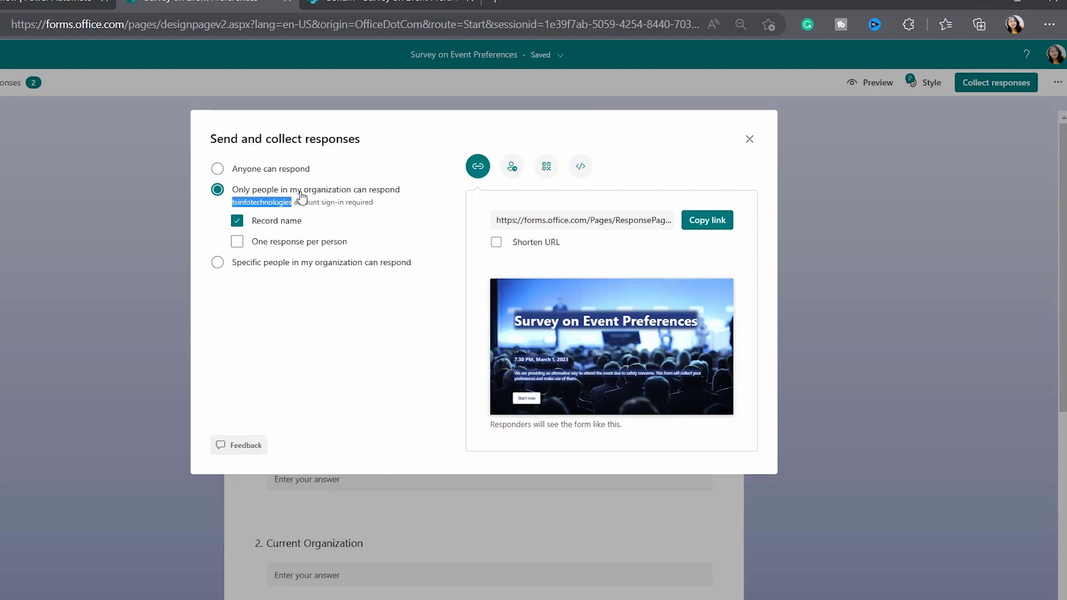
{"action": "left_click", "coordinate": [279, 173]}
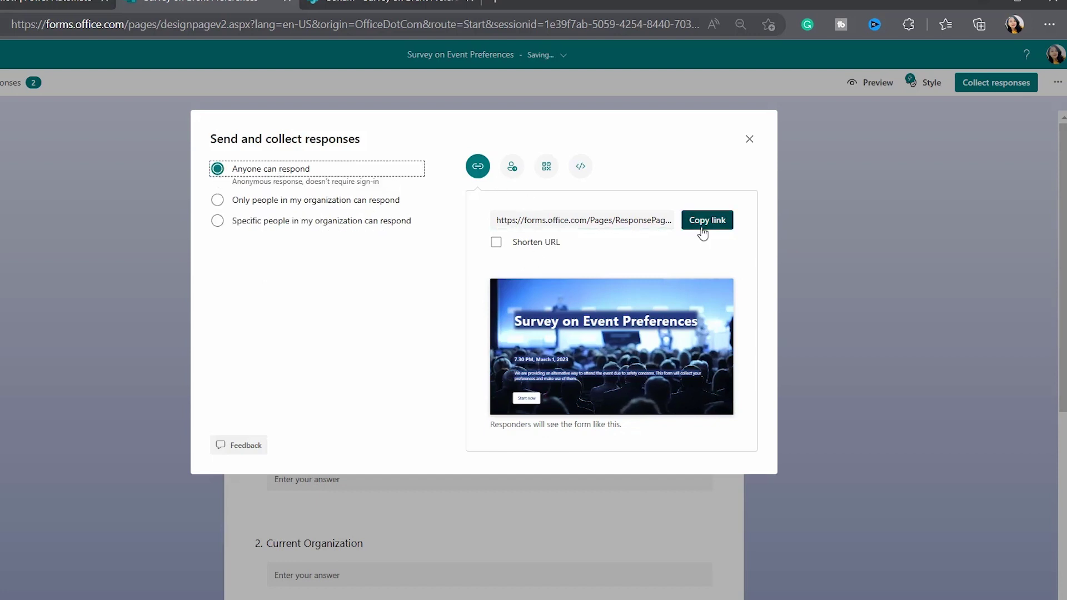
{"action": "left_click", "coordinate": [496, 243]}
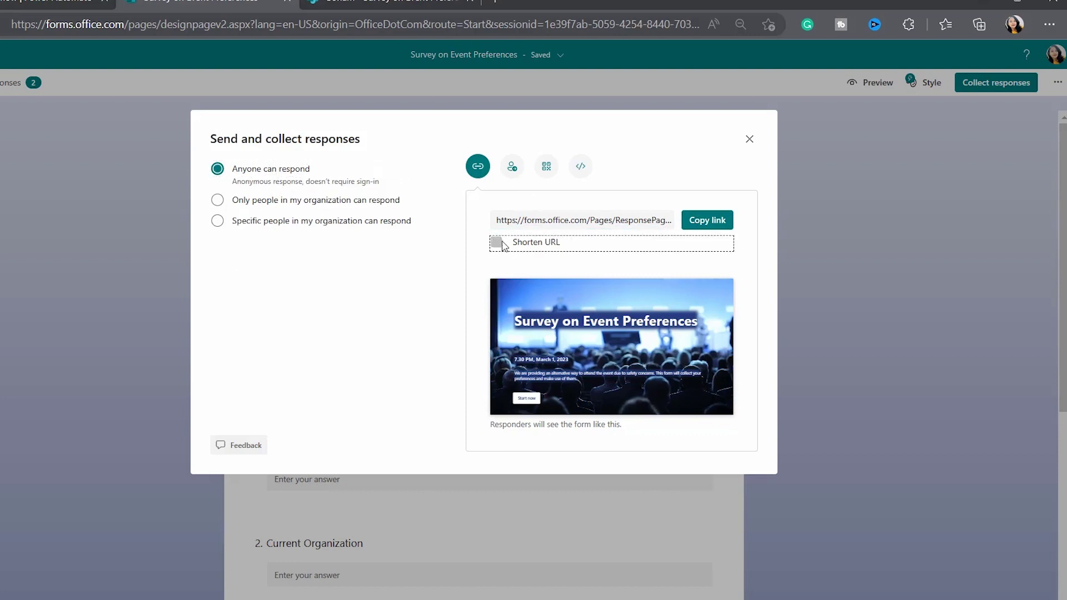
{"action": "left_click", "coordinate": [582, 224]}
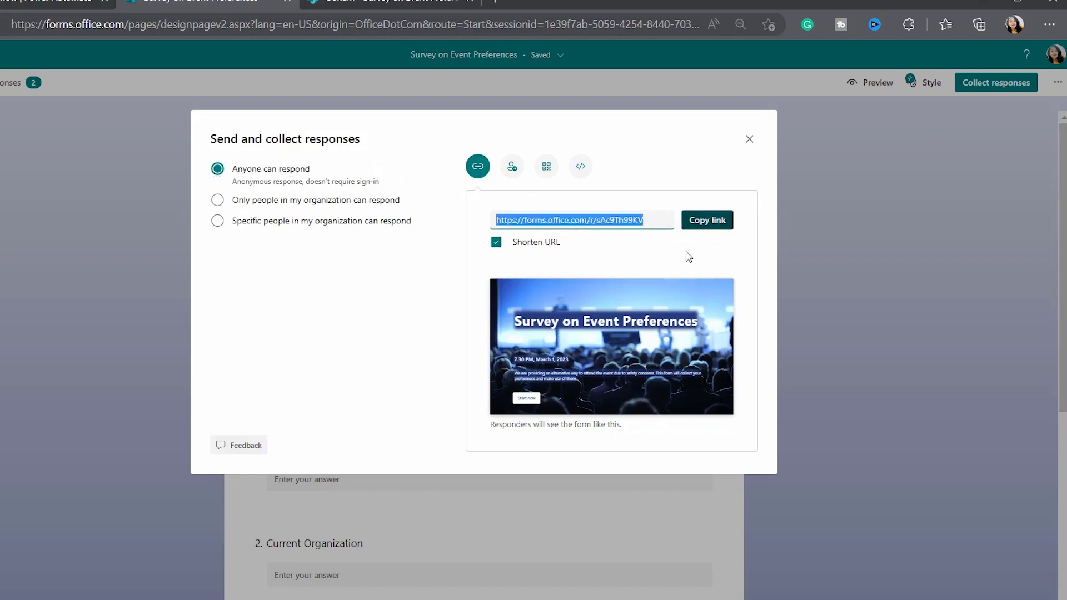
{"action": "left_click", "coordinate": [698, 227]}
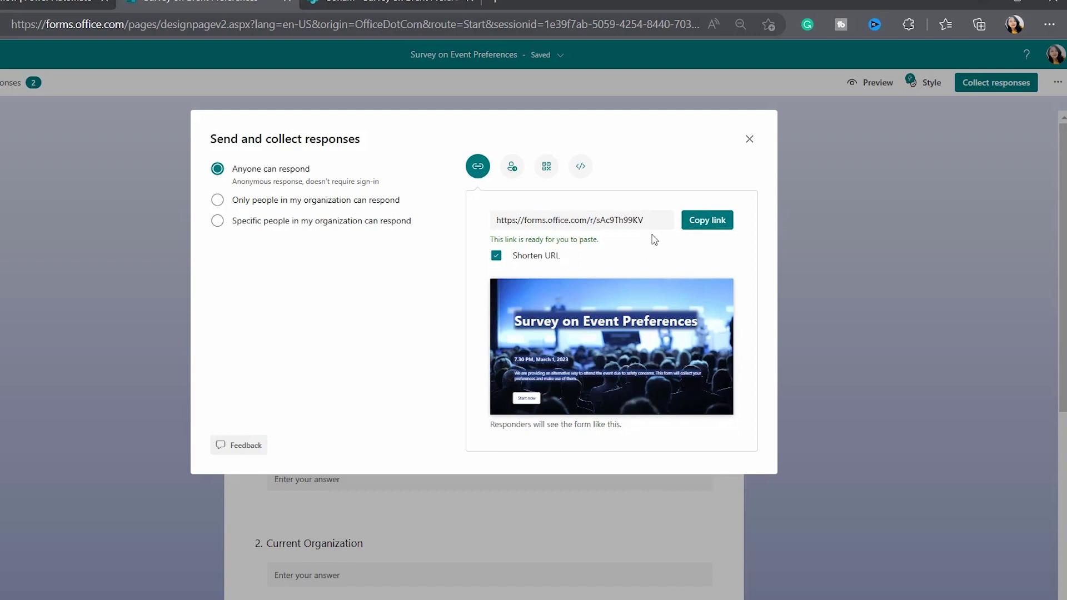
{"action": "left_click", "coordinate": [750, 139]}
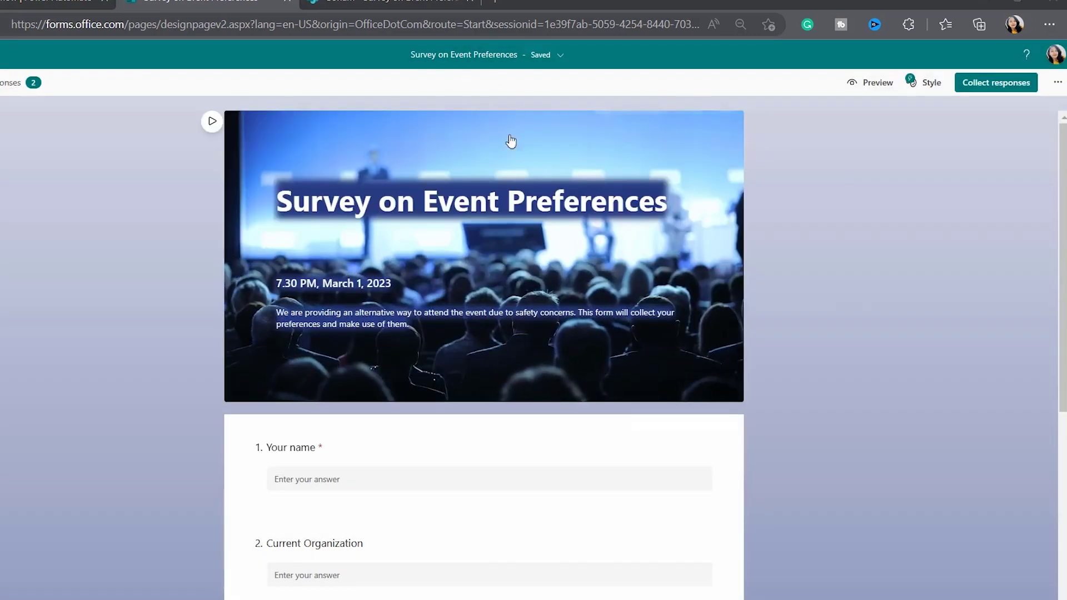
{"action": "left_click", "coordinate": [1049, 26]}
Open the copied survey link in a new InPrivate window and start the survey
{"action": "left_click", "coordinate": [895, 49]}
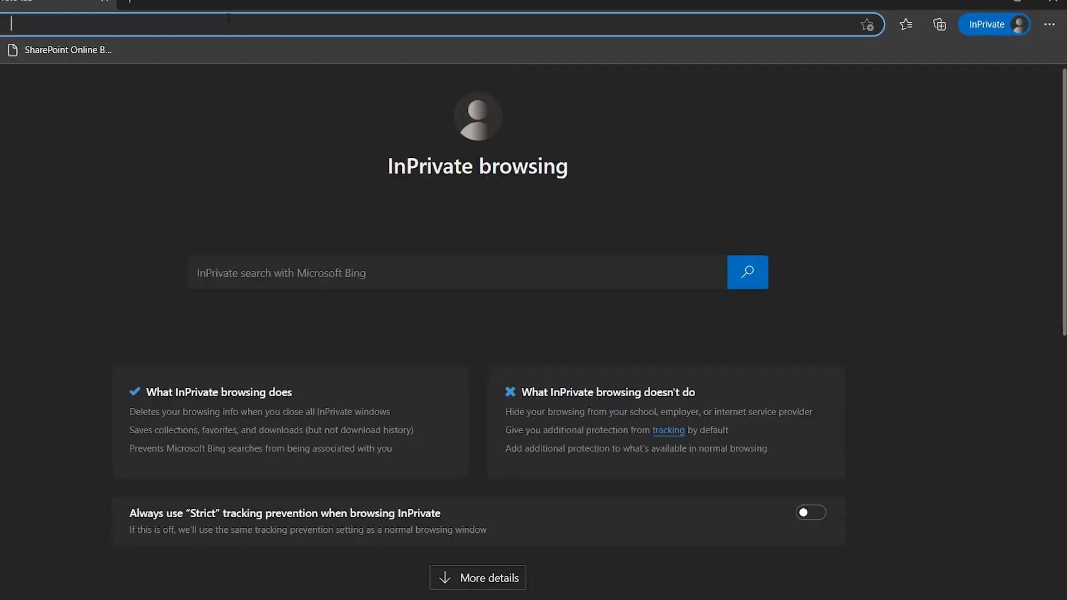
{"action": "key", "text": "ctrl+v"}
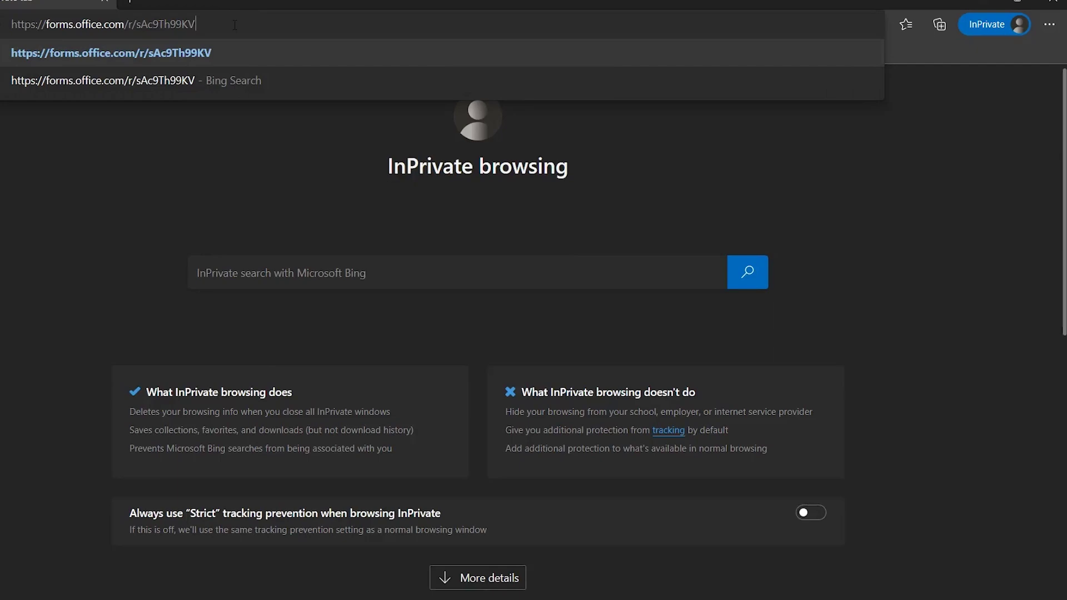
{"action": "key", "text": "Return"}
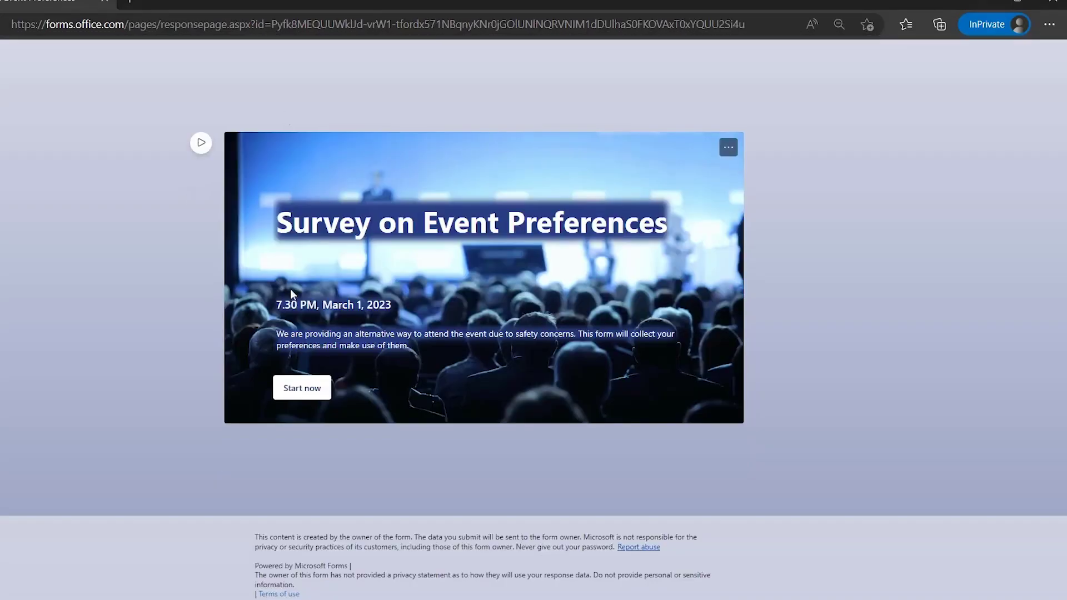
{"action": "left_click", "coordinate": [303, 388]}
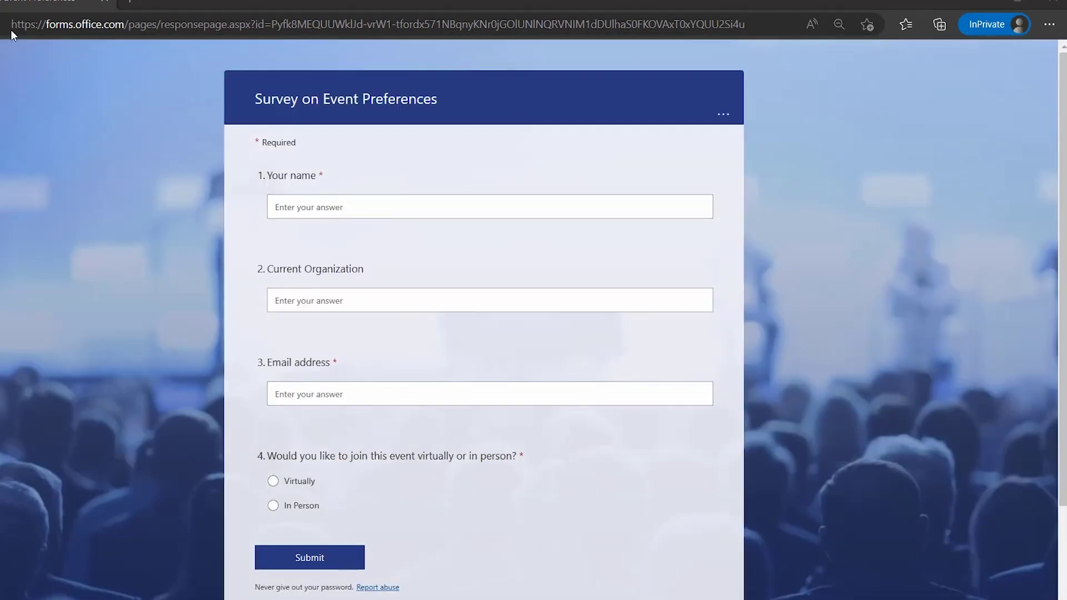
Answer with the responder's name, organization 'TSInfo Technologies', their email, and In Person attendance
{"action": "left_click", "coordinate": [294, 205]}
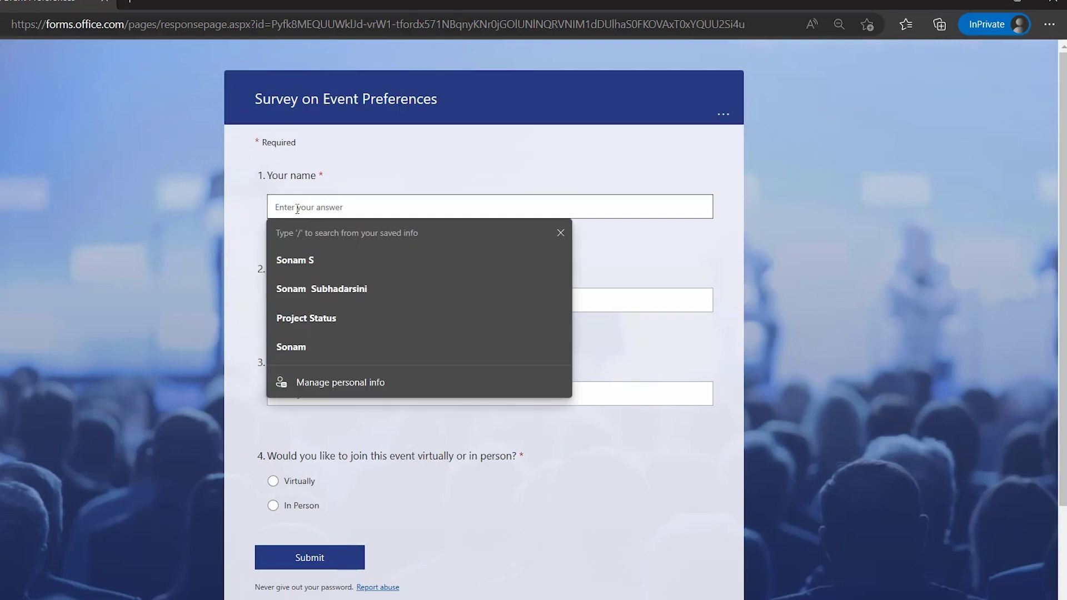
{"action": "type", "text": "Sonam"}
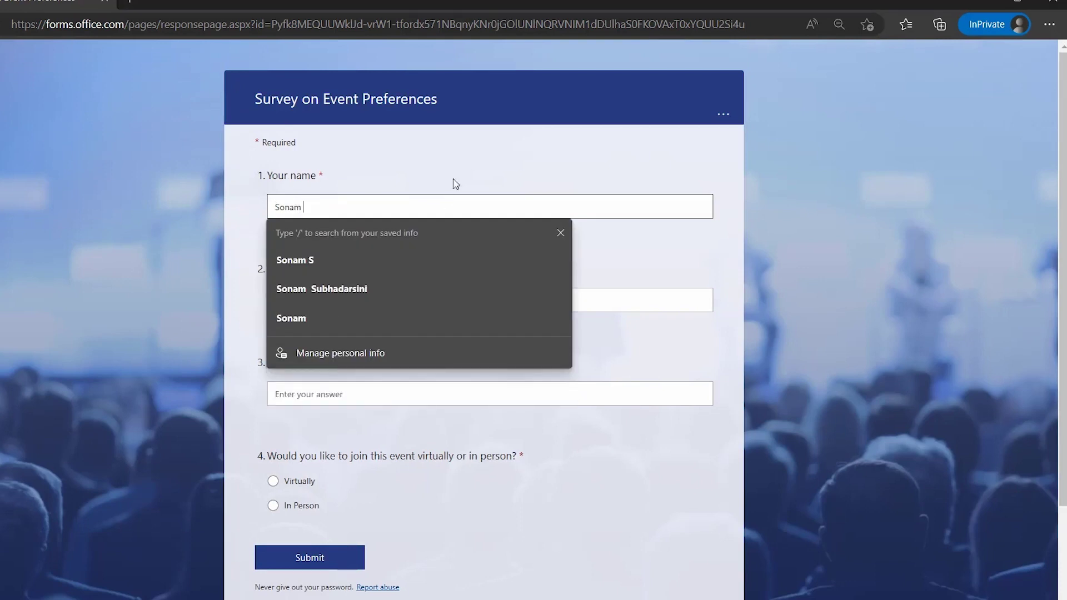
{"action": "left_click", "coordinate": [453, 181]}
{"action": "left_click", "coordinate": [289, 306]}
{"action": "type", "text": "T"}
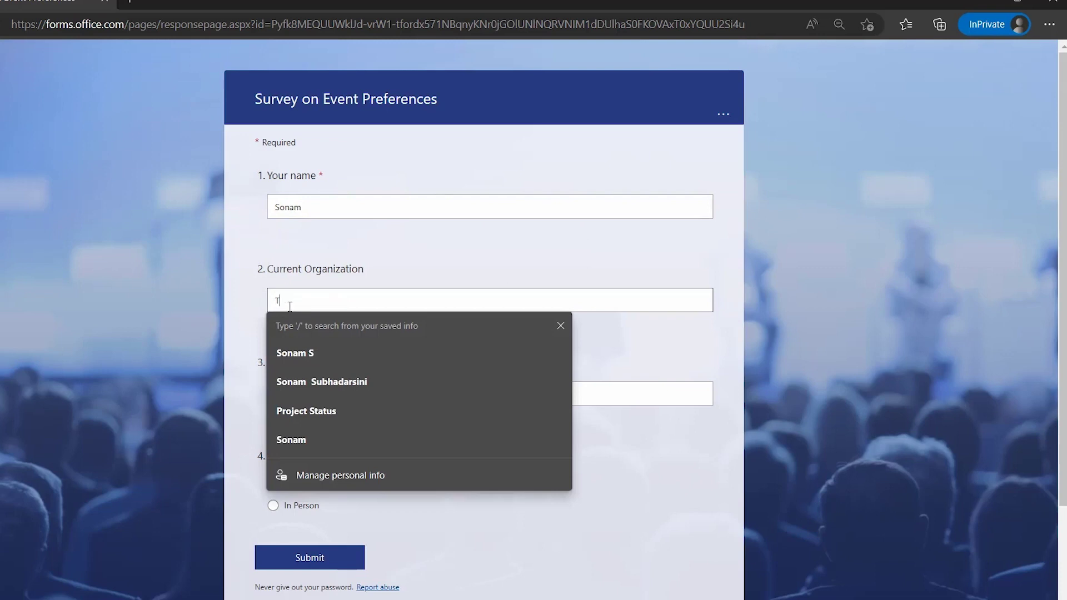
{"action": "type", "text": "SInfo Technologies"}
{"action": "left_click", "coordinate": [338, 395]}
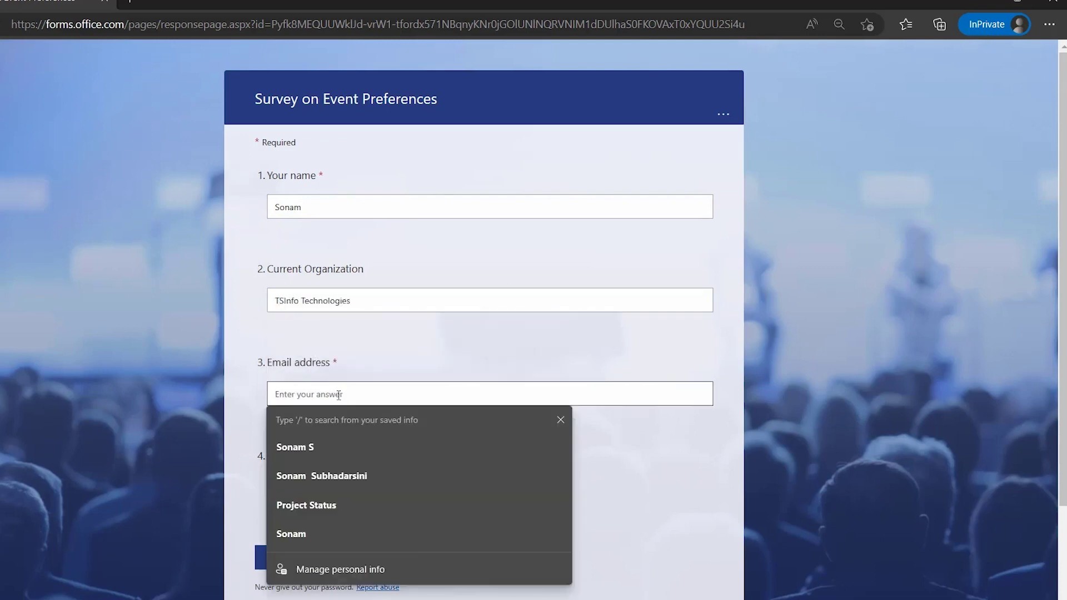
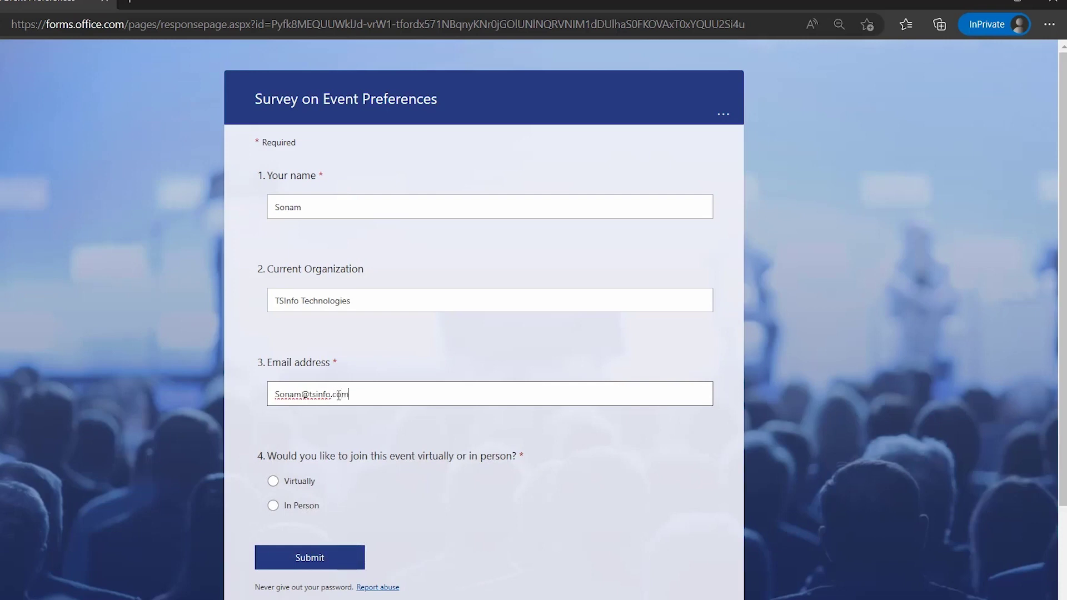
{"action": "scroll", "coordinate": [300, 384], "scroll_direction": "down", "scroll_amount": 2}
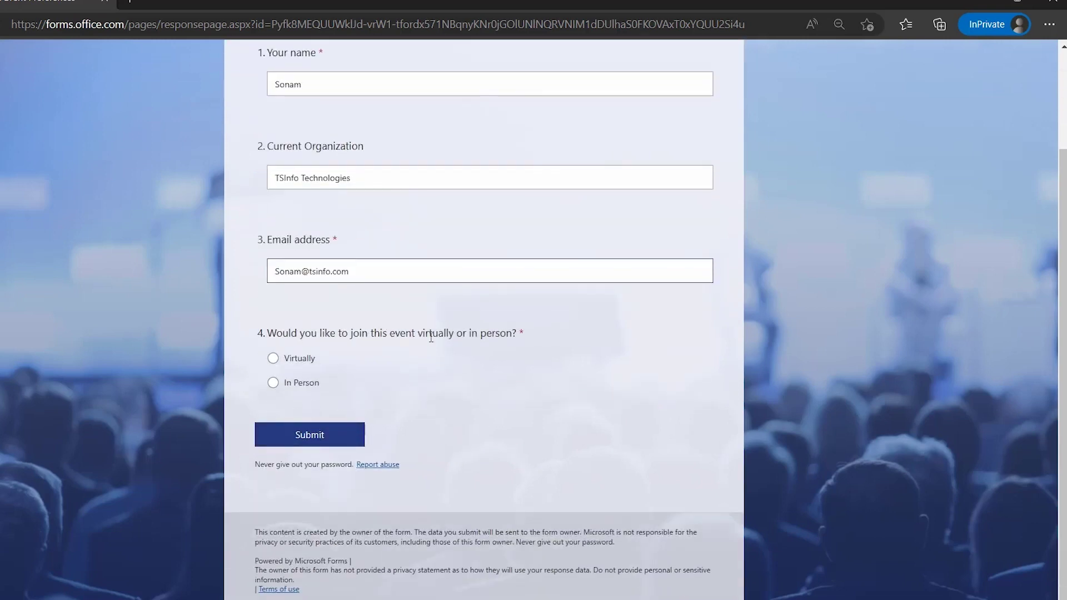
{"action": "left_click", "coordinate": [291, 383]}
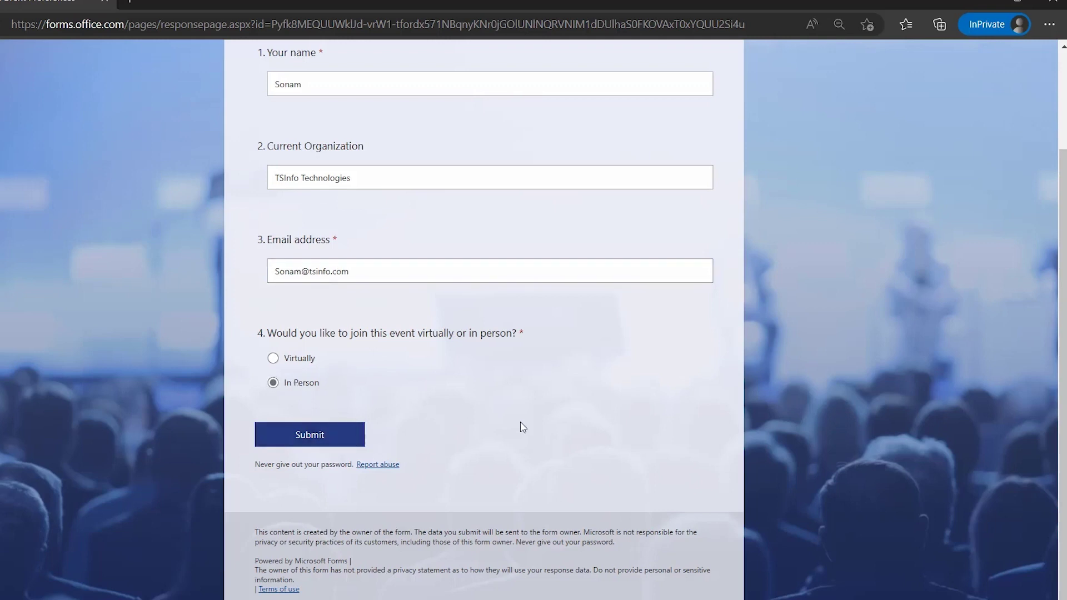
Submit the test response and check the new In Person item in the SharePoint list
{"action": "left_click", "coordinate": [349, 444]}
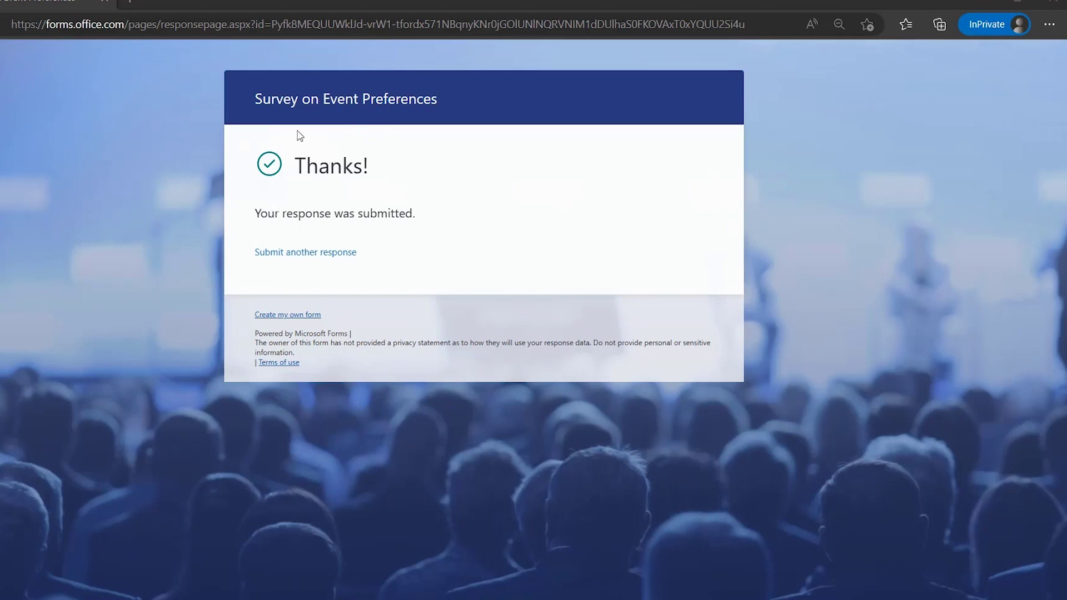
{"action": "key", "text": "alt+Tab"}
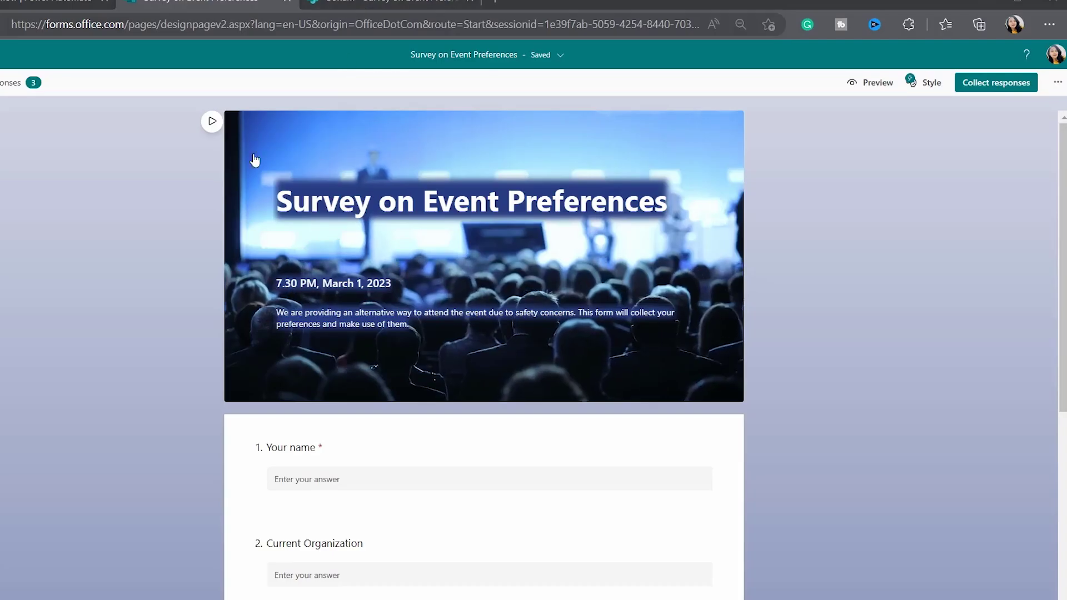
{"action": "key", "text": "ctrl+Tab"}
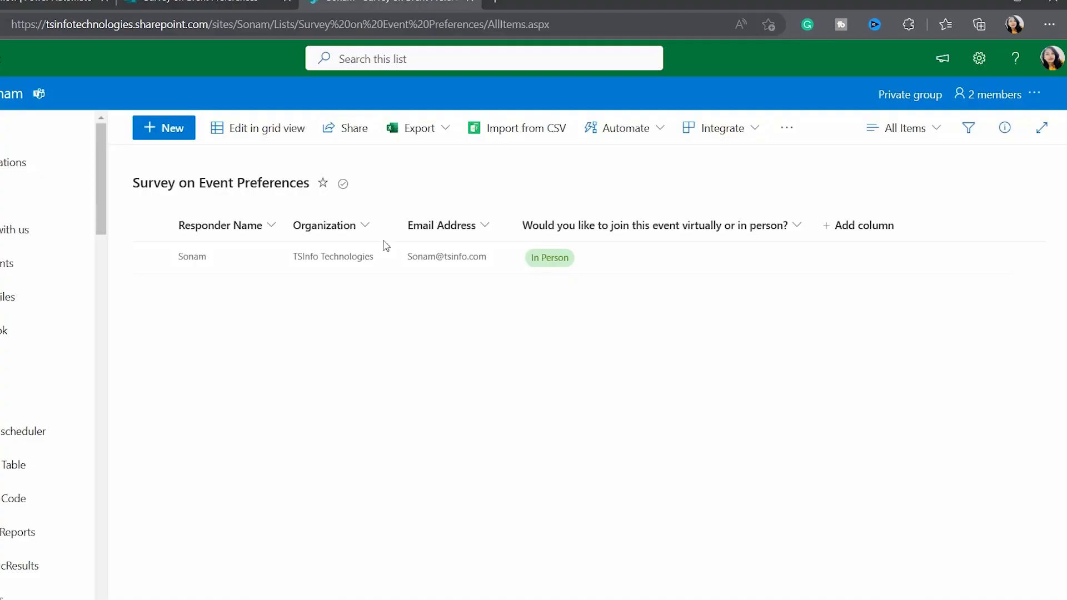